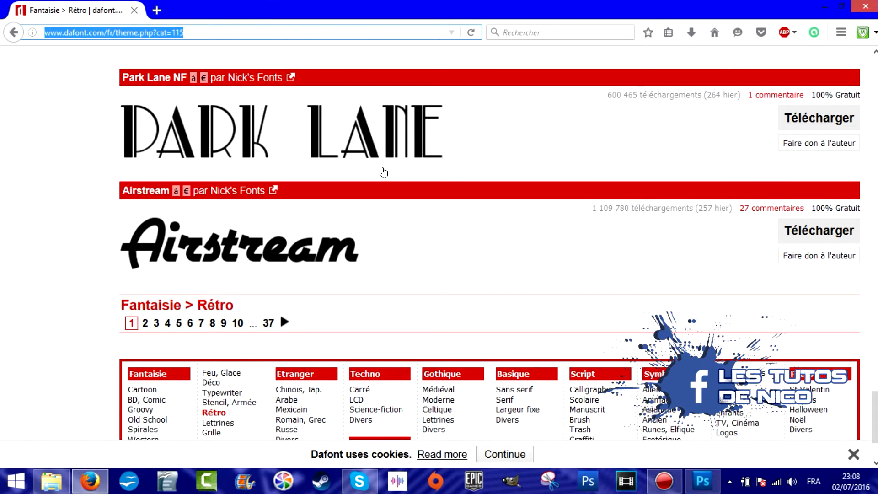
# Step: Download the Airstream font from the dafont Rétro category and open its ZIP archive with WinRAR archiver
pyautogui.click(250, 31)
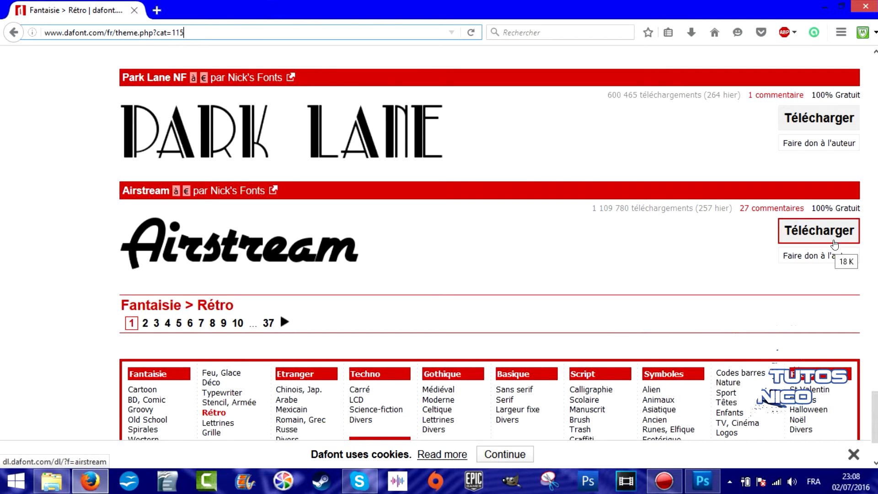
pyautogui.scroll(1, 283, 249)
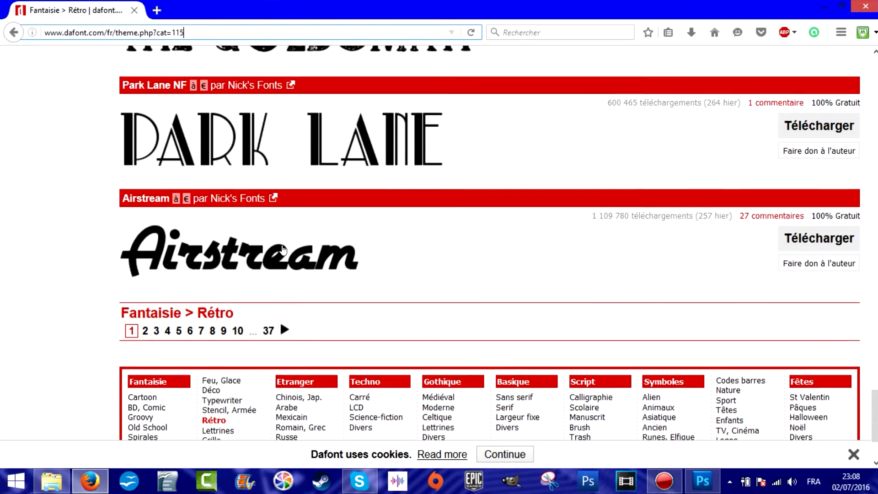
pyautogui.scroll(3, 283, 250)
pyautogui.scroll(-3, 288, 238)
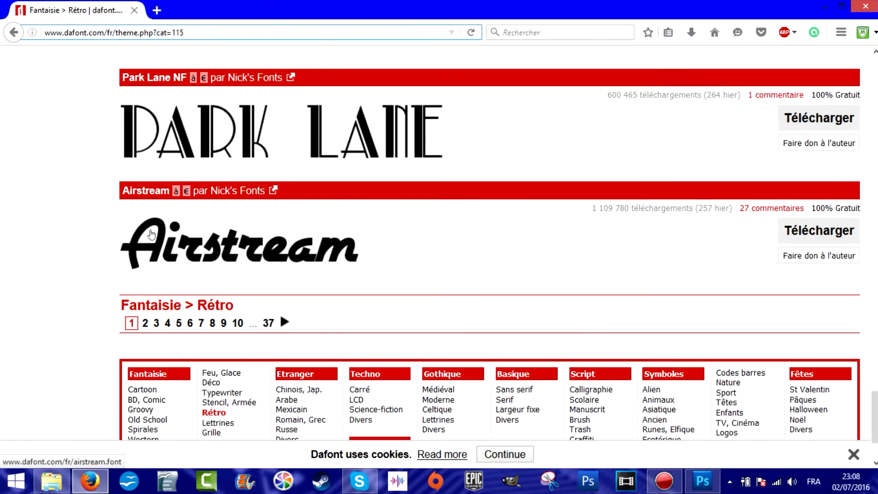
pyautogui.click(793, 230)
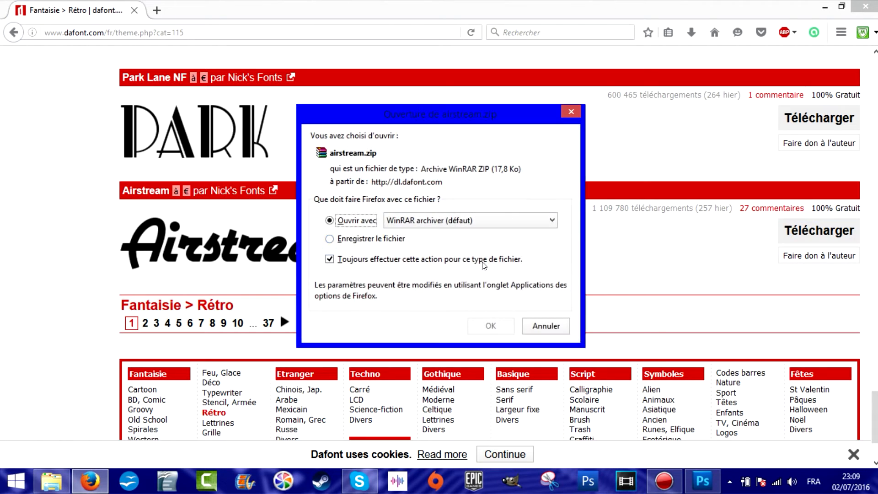
pyautogui.click(482, 260)
pyautogui.click(491, 301)
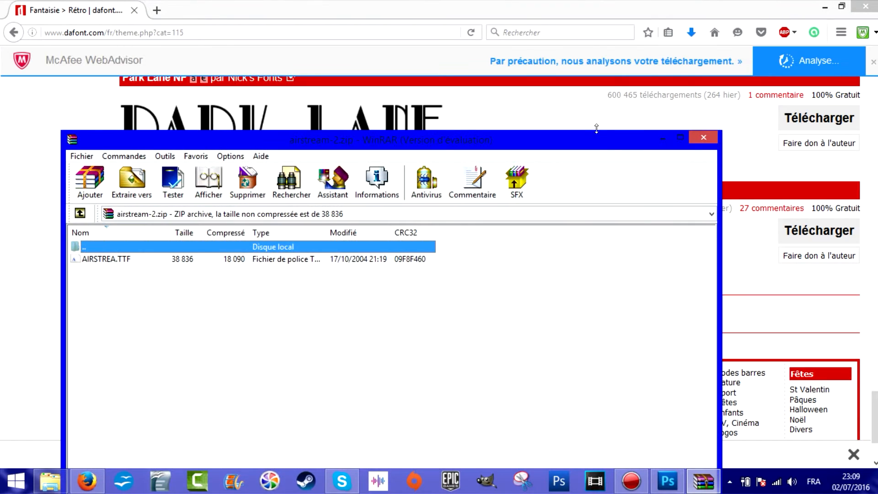
pyautogui.click(745, 62)
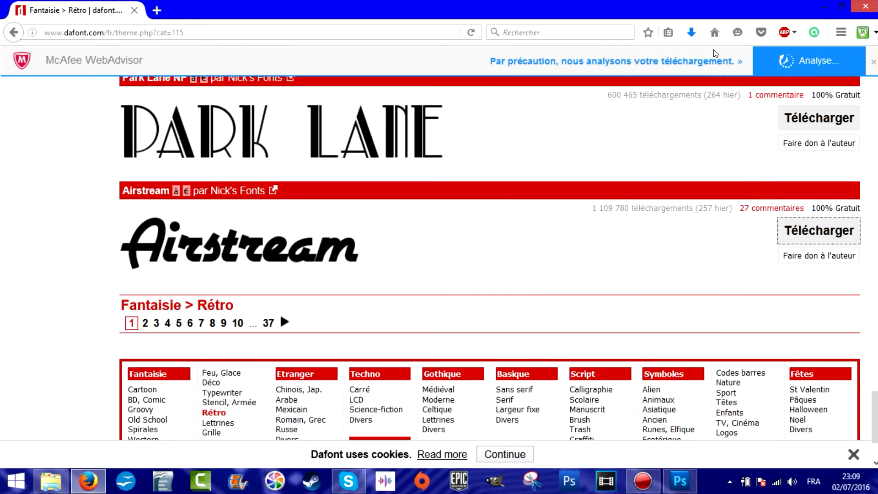
pyautogui.click(691, 32)
pyautogui.click(599, 69)
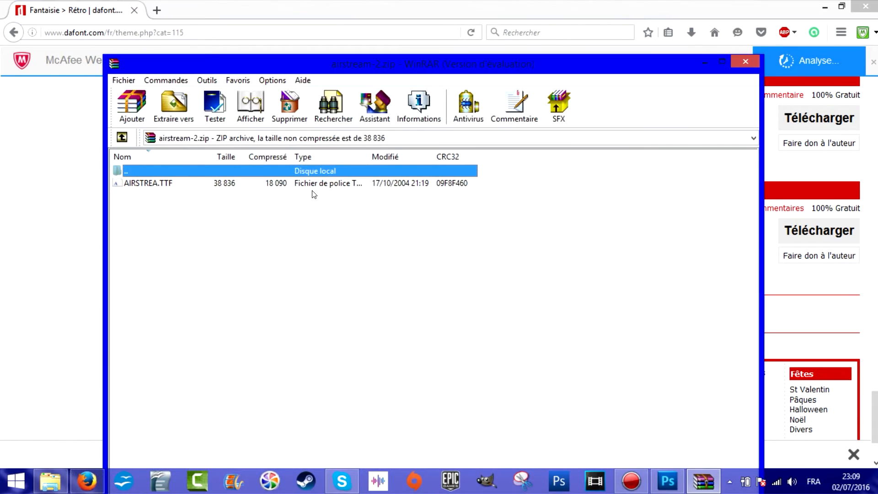
# Step: Run the installation of AIRSTREA.TTF from the archive, declining to replace the existing font, and close the font preview and archive
pyautogui.doubleClick(310, 185)
pyautogui.moveTo(307, 66); pyautogui.dragTo(508, 39)
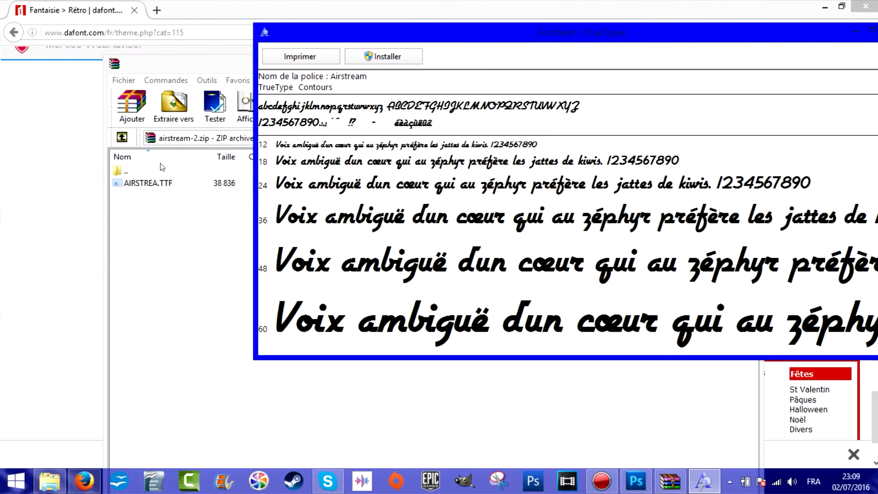
pyautogui.click(381, 56)
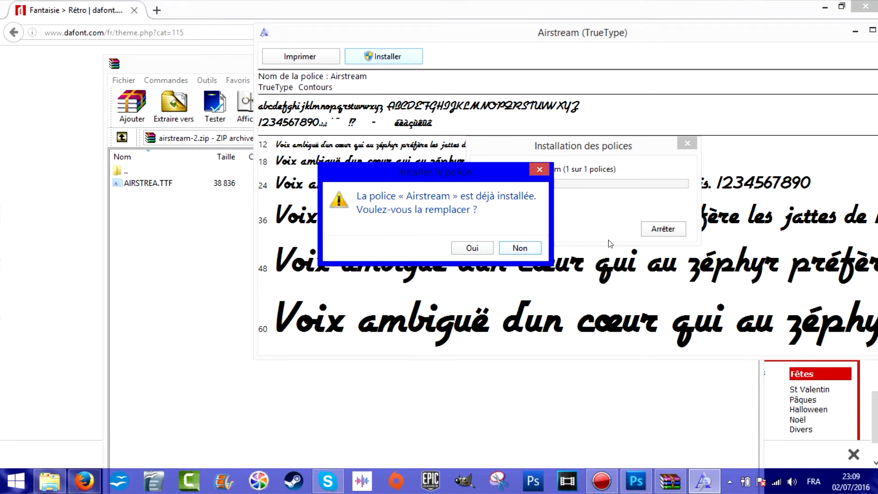
pyautogui.click(521, 247)
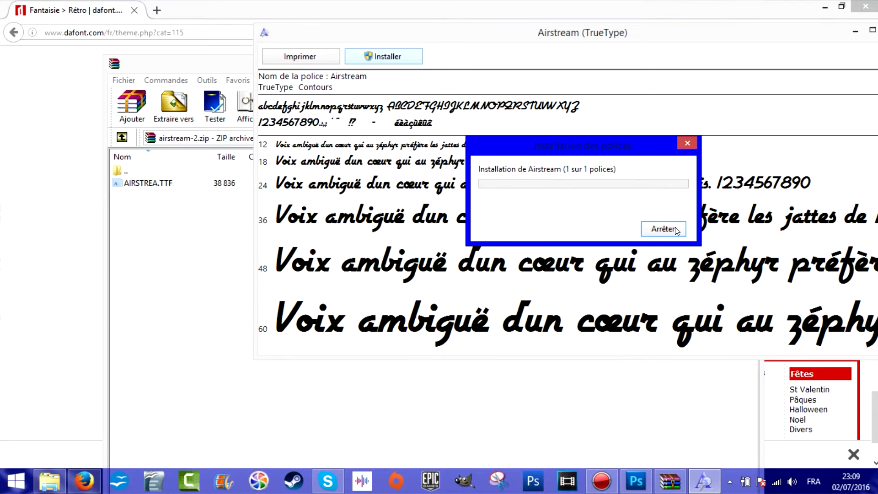
pyautogui.moveTo(678, 35); pyautogui.dragTo(482, 59)
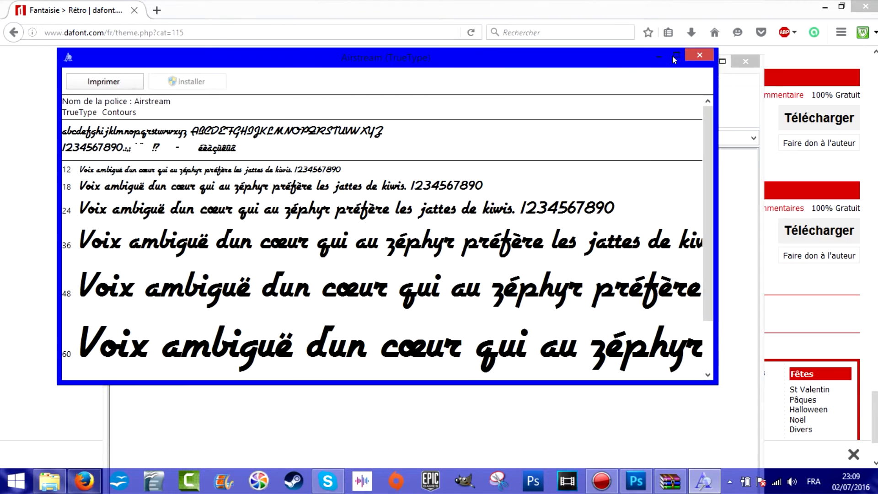
pyautogui.click(693, 54)
pyautogui.click(743, 60)
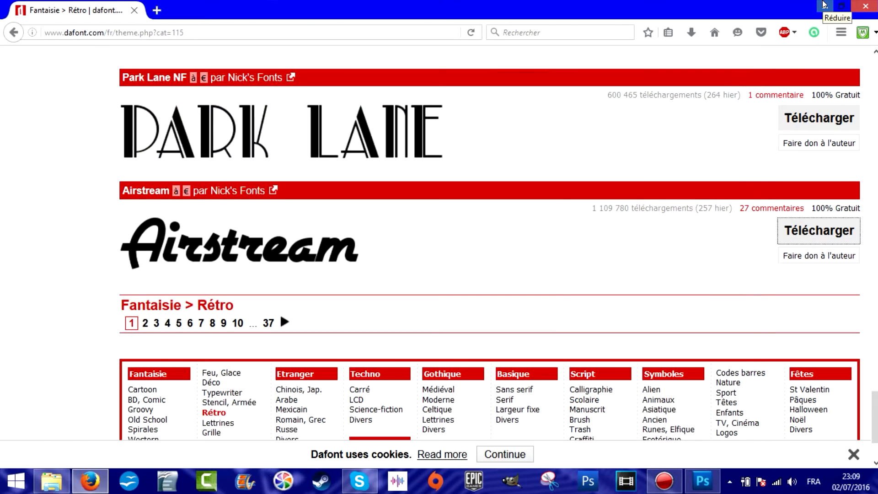
# Step: Switch to Photoshop and start a new document named TutoLogoNico
pyautogui.click(824, 5)
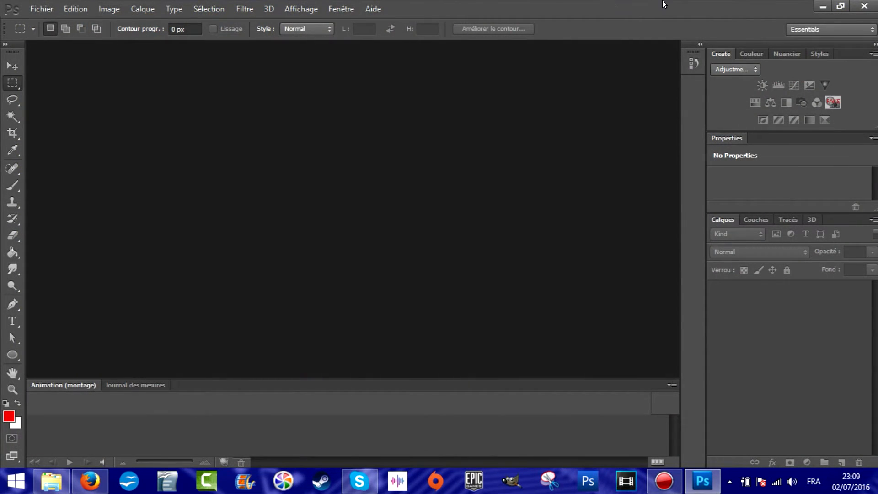
pyautogui.click(51, 5)
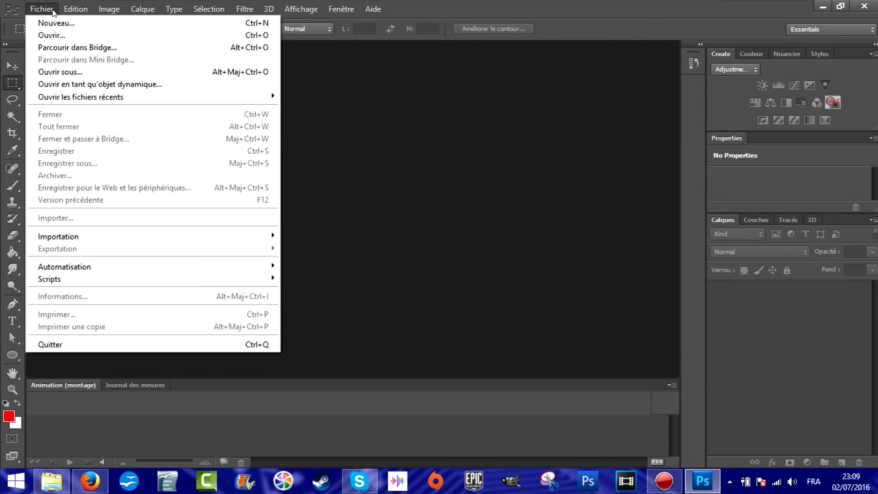
pyautogui.click(57, 19)
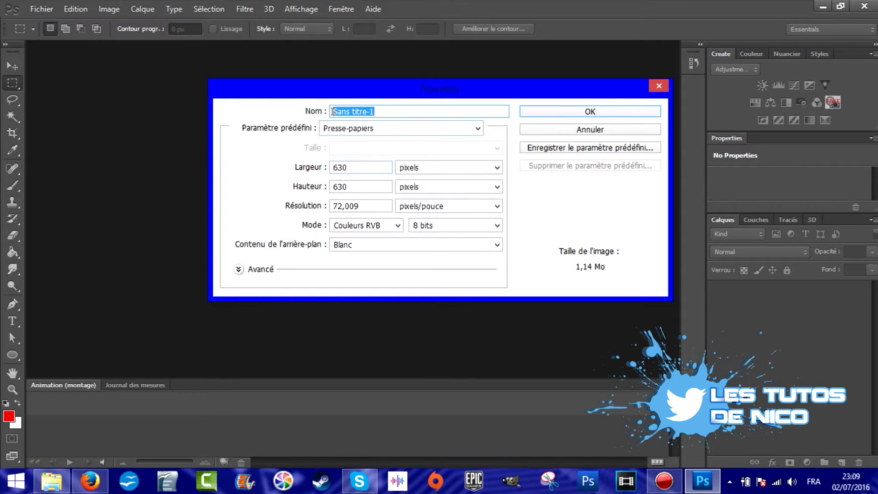
pyautogui.write('Tut')
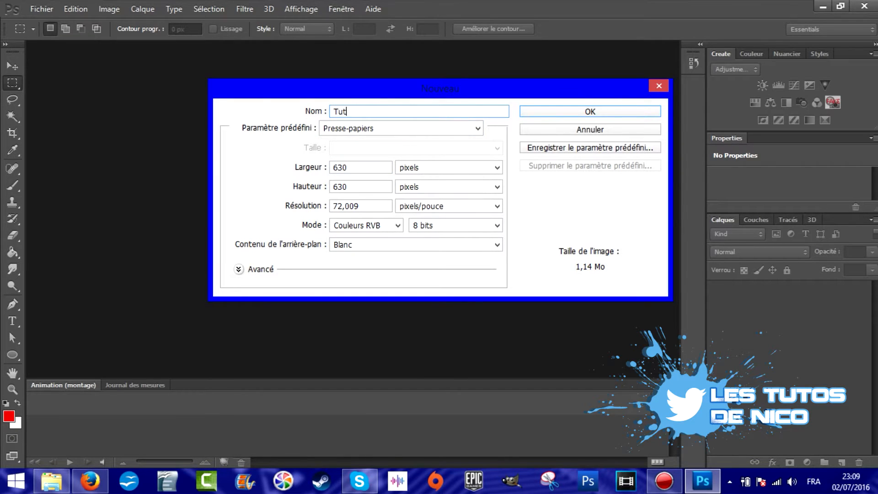
pyautogui.write('oLogoNico')
# Step: Set the new document's width and height to 800 pixels each and create it
pyautogui.click(496, 168)
pyautogui.click(372, 164)
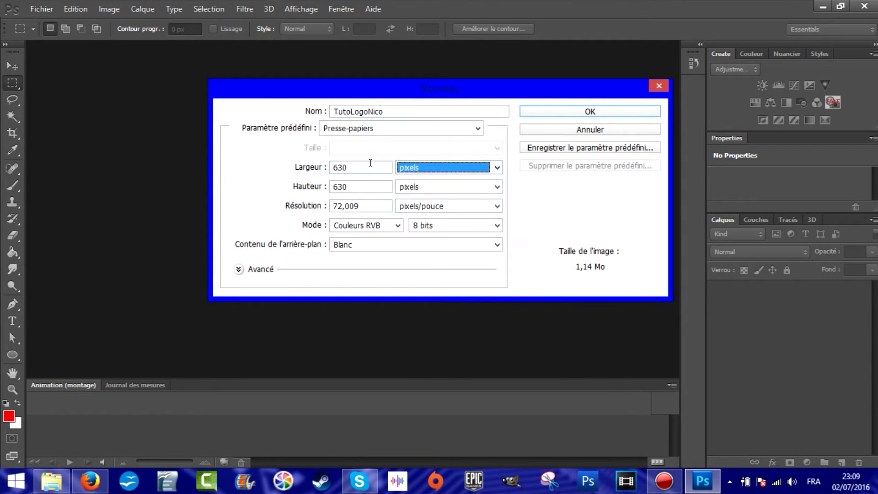
pyautogui.moveTo(369, 163); pyautogui.dragTo(319, 152)
pyautogui.write('800')
pyautogui.press('Tab')
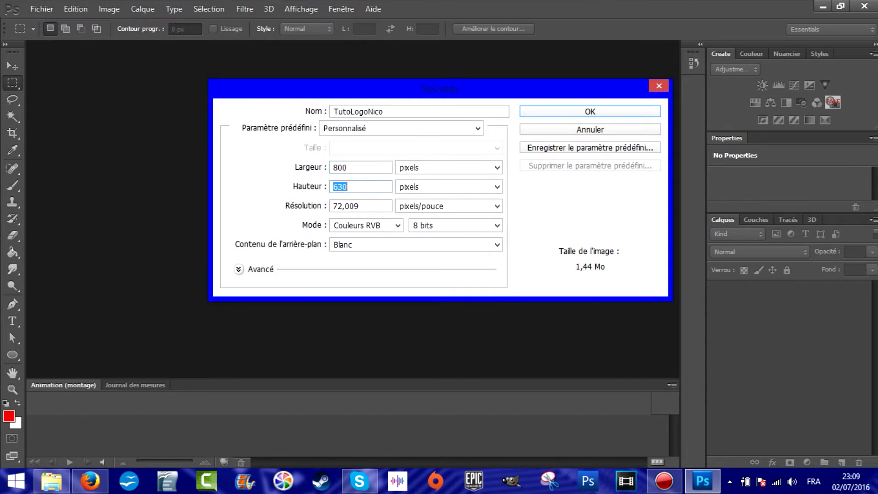
pyautogui.write('800')
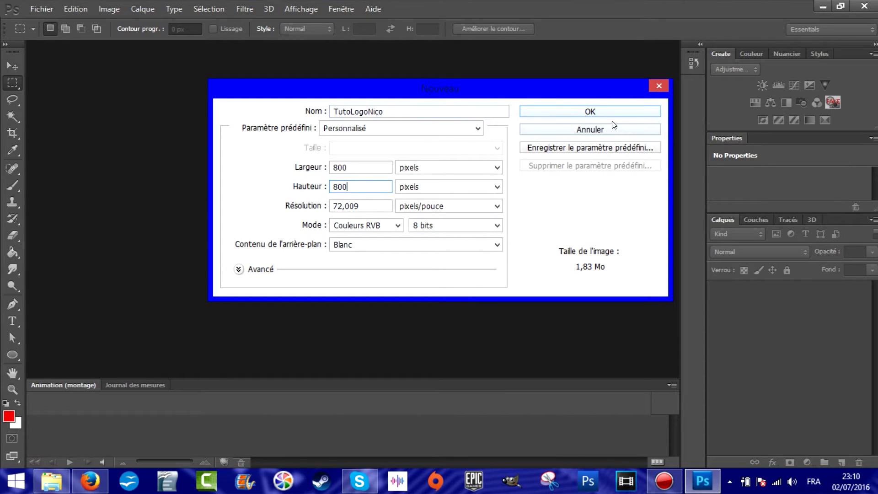
pyautogui.click(592, 115)
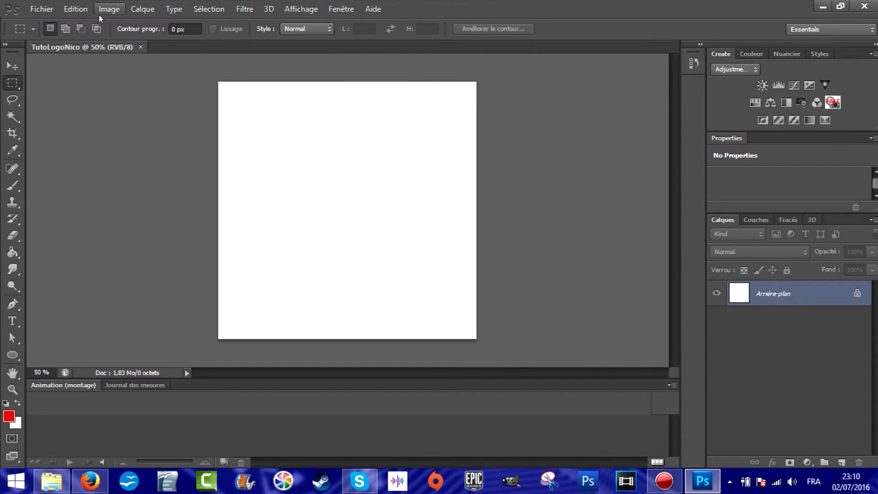
# Step: Import the Flamme17 image from the desktop into the TutoLogoNico document
pyautogui.click(42, 8)
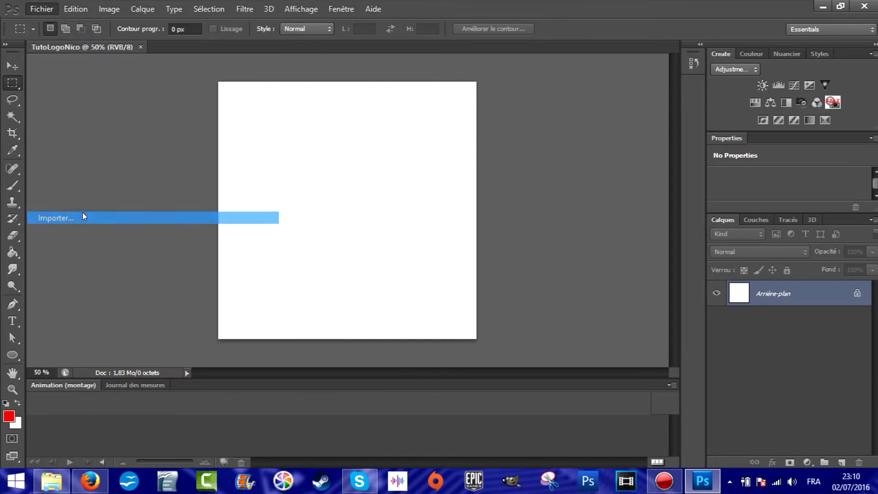
pyautogui.click(82, 213)
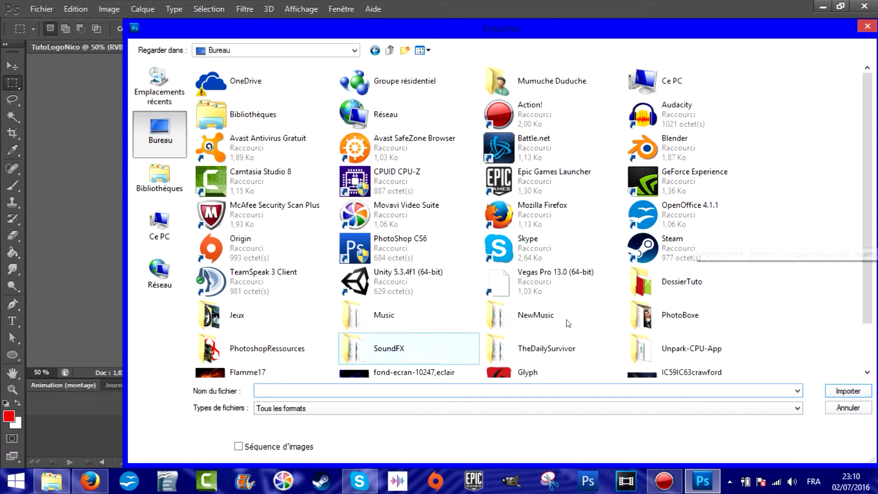
pyautogui.scroll(-2, 412, 303)
pyautogui.click(226, 330)
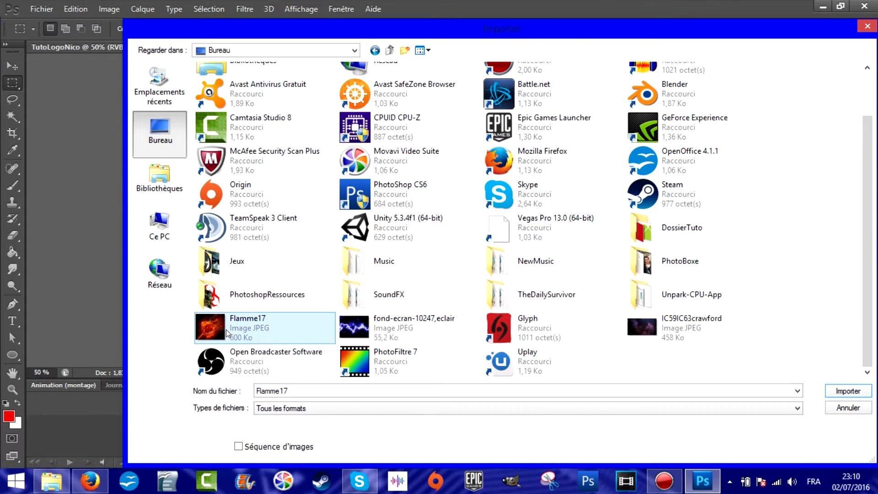
pyautogui.doubleClick(225, 329)
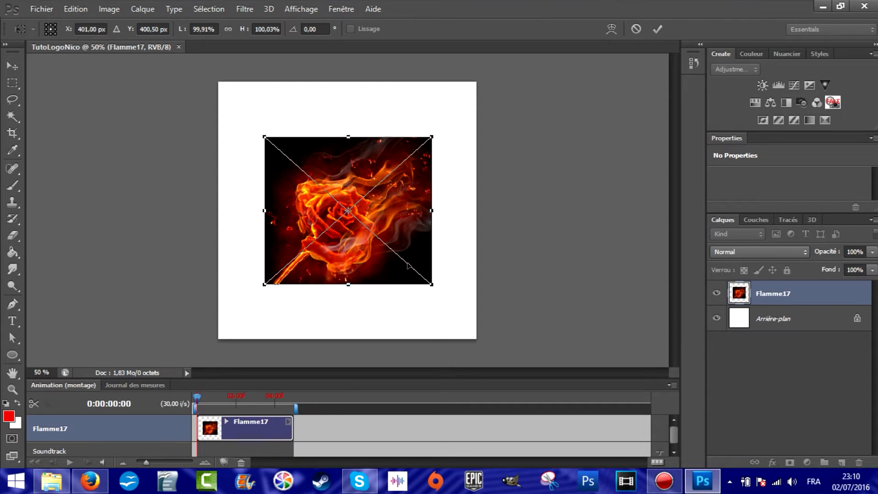
# Step: Enlarge the Flamme17 image to about 185%, position it to cover the whole canvas, and confirm the import
pyautogui.moveTo(416, 211); pyautogui.dragTo(412, 208)
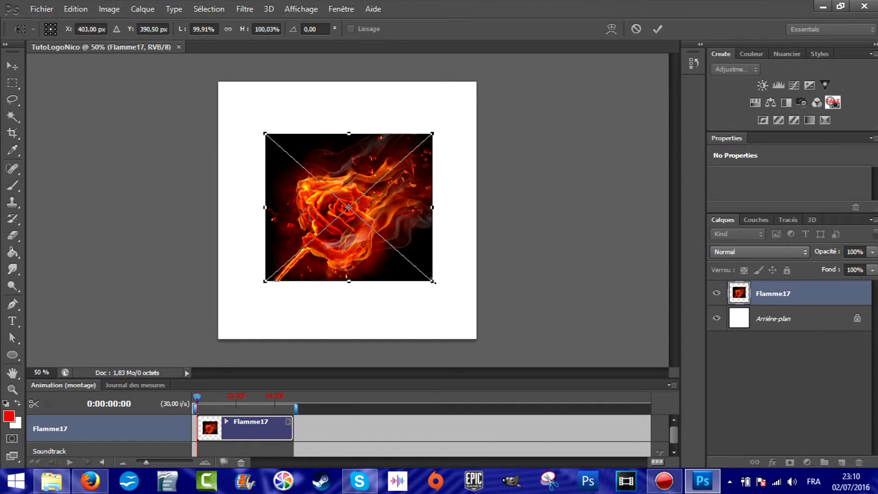
pyautogui.moveTo(433, 282); pyautogui.dragTo(568, 401)
pyautogui.moveTo(462, 284); pyautogui.dragTo(393, 222)
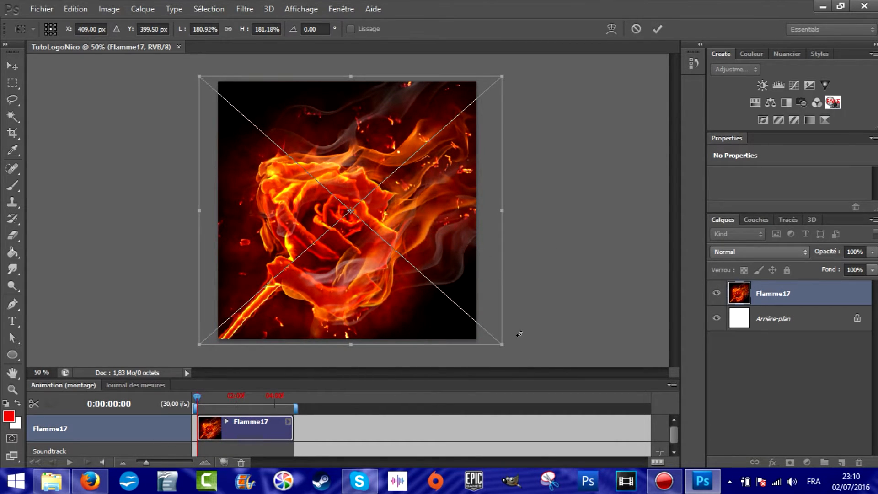
pyautogui.moveTo(502, 343); pyautogui.dragTo(285, 263)
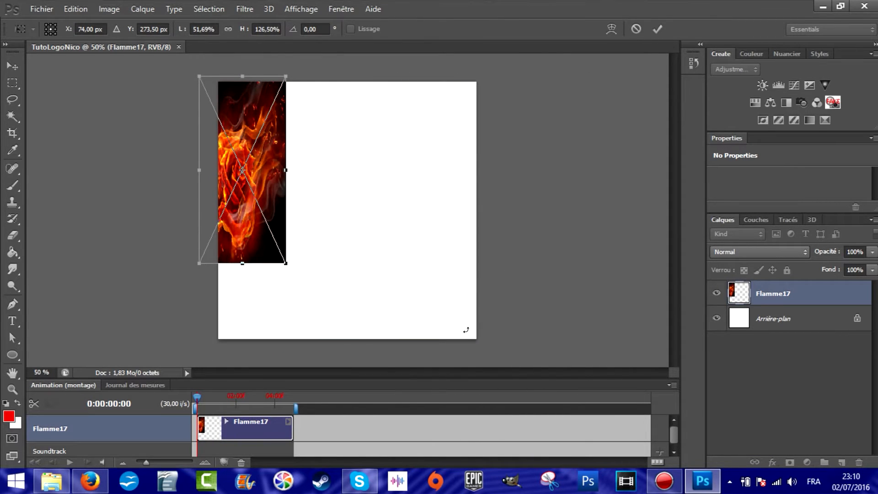
pyautogui.hotkey('ctrl', 'z')
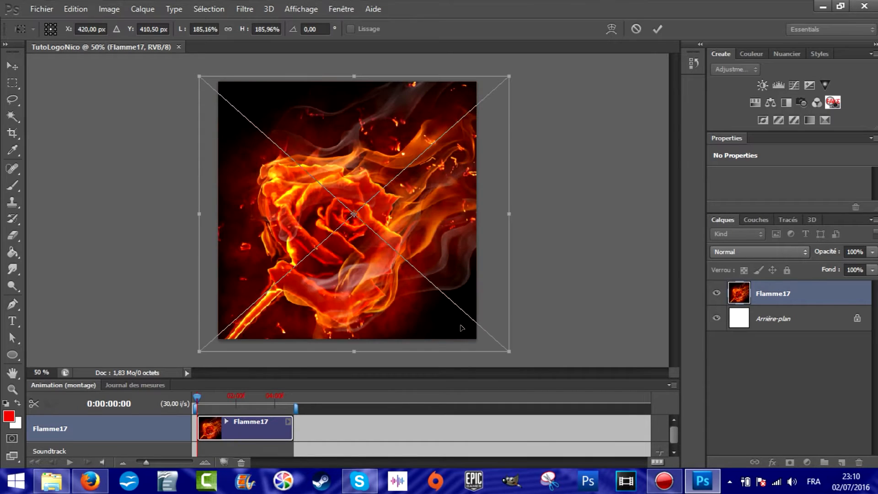
pyautogui.moveTo(446, 219); pyautogui.dragTo(443, 216)
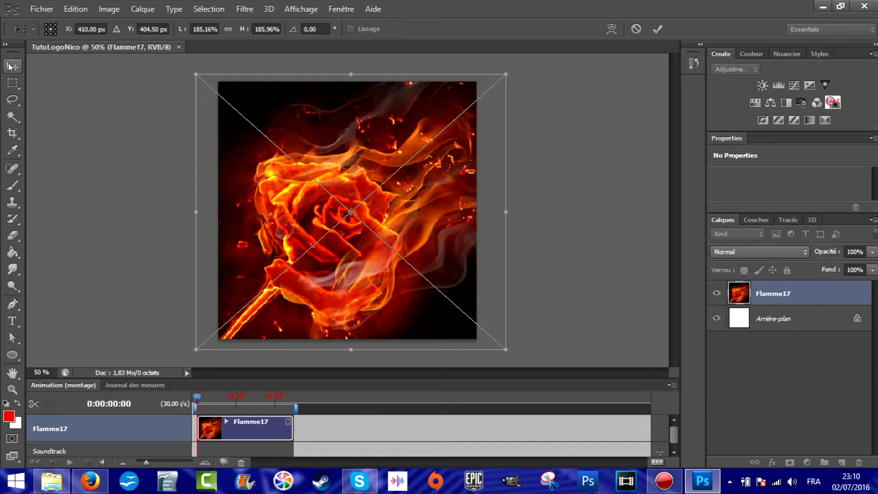
pyautogui.click(12, 65)
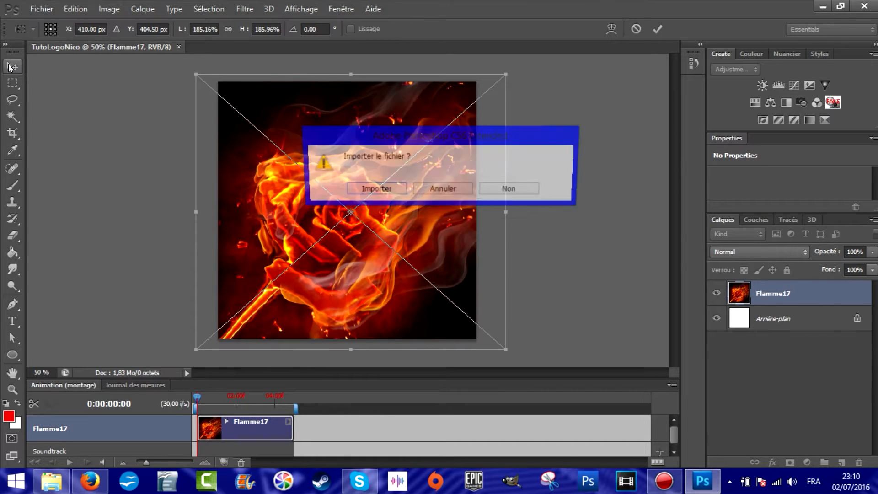
pyautogui.click(364, 189)
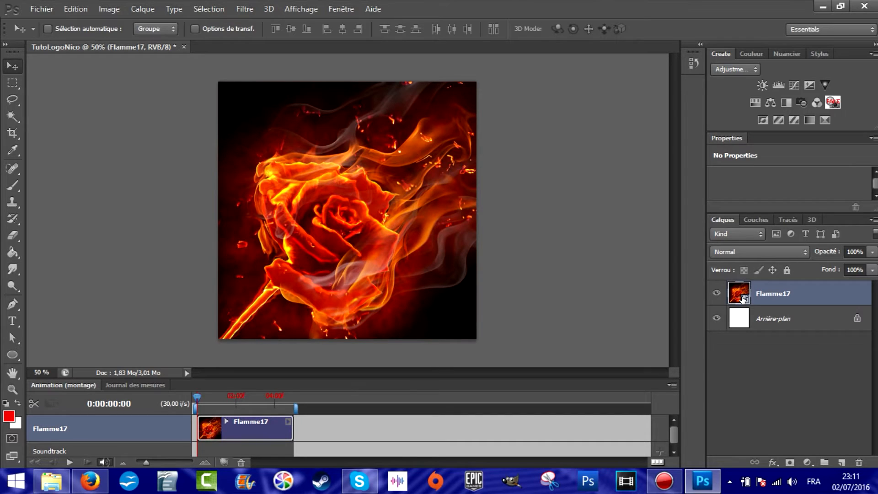
# Step: Rasterize the Flamme17 layer
pyautogui.click(797, 373)
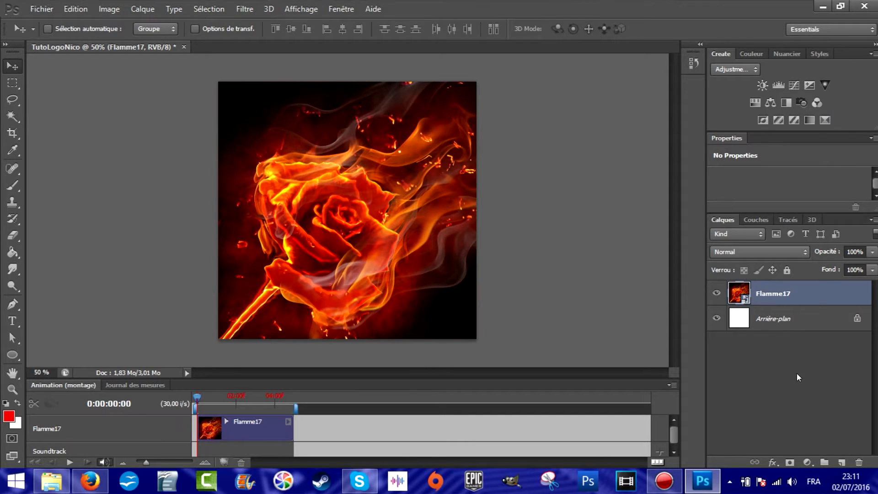
pyautogui.click(790, 292)
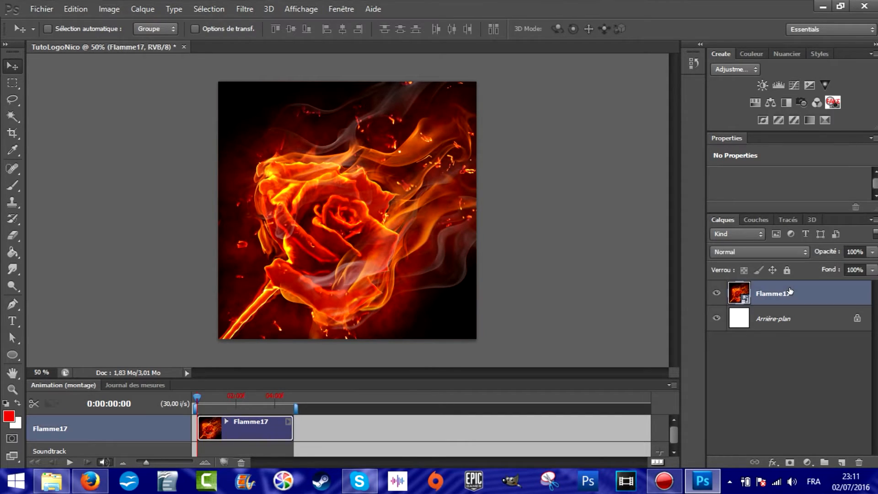
pyautogui.rightClick(789, 291)
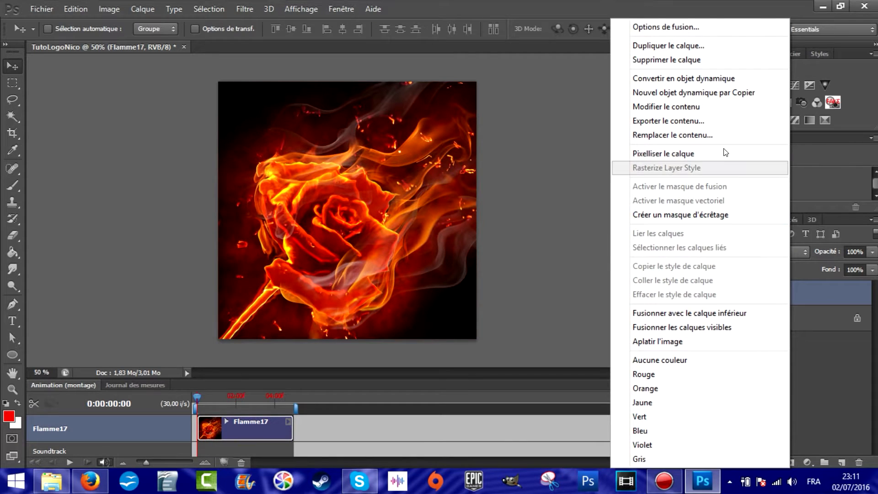
pyautogui.click(723, 152)
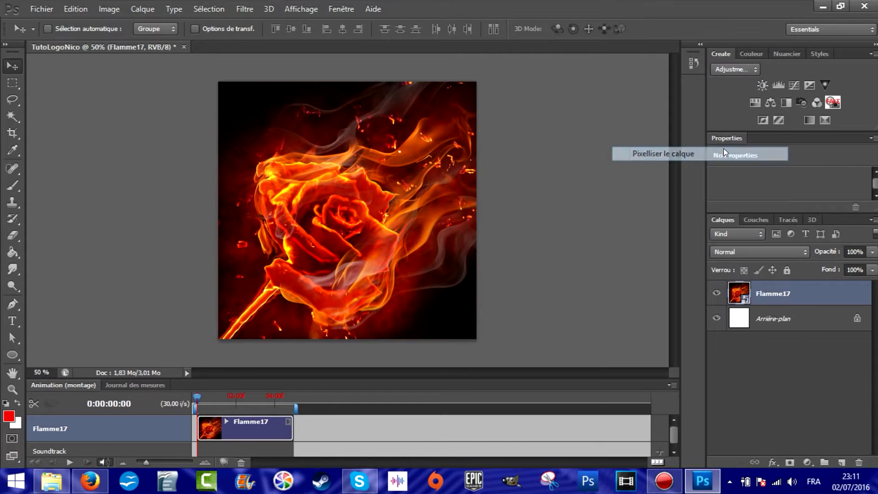
# Step: Add a horizontal text box in the Airstream font over nearly the whole canvas and enter the letter N
pyautogui.click(11, 320)
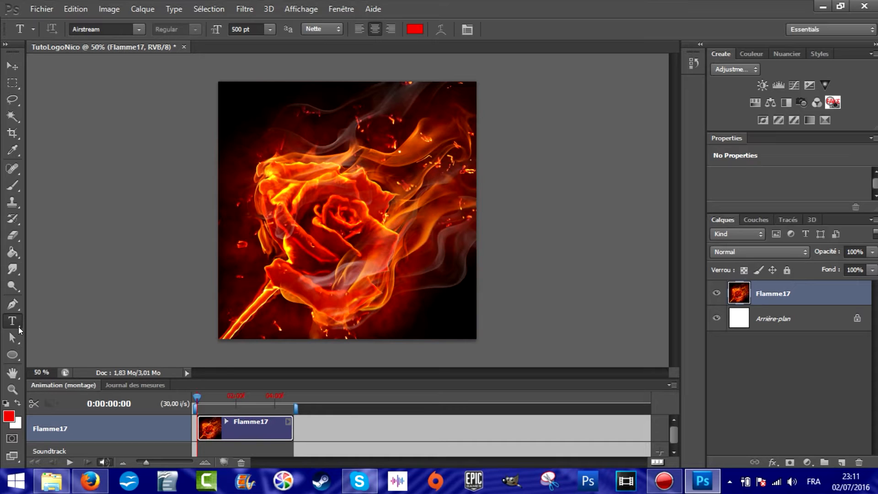
pyautogui.rightClick(18, 327)
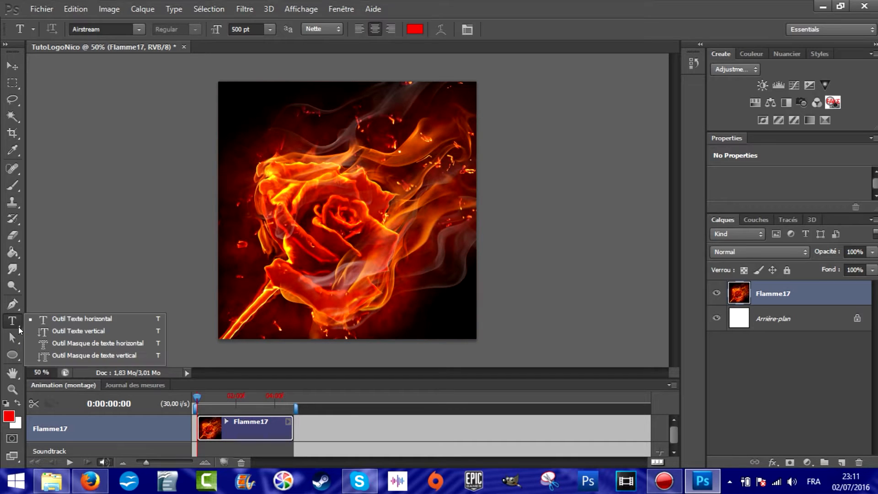
pyautogui.click(60, 320)
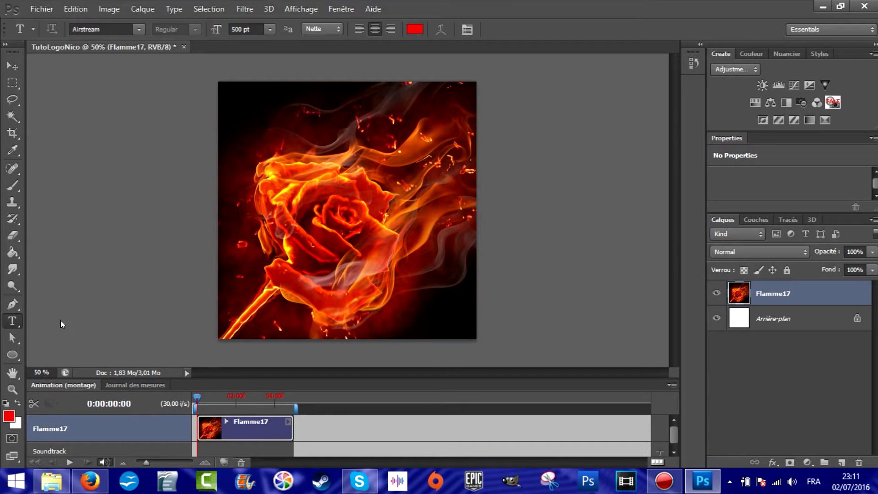
pyautogui.click(106, 30)
pyautogui.write('Ob')
pyautogui.press('BackSpace')
pyautogui.press('BackSpace')
pyautogui.write('A')
pyautogui.press('Return')
pyautogui.moveTo(231, 95); pyautogui.dragTo(469, 332)
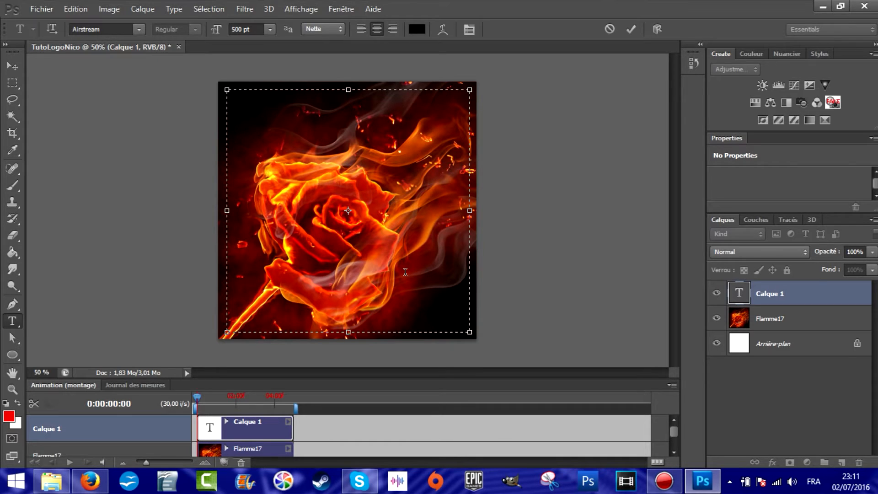
pyautogui.write('N')
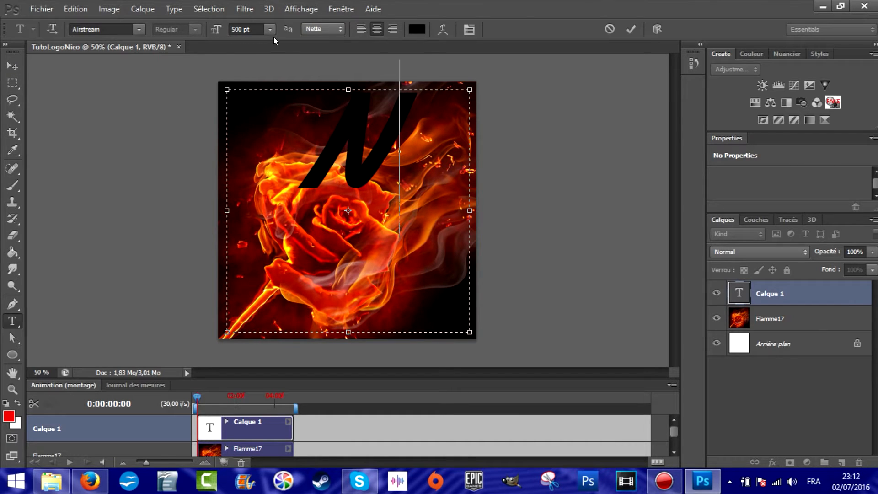
# Step: Select the letter N in the text box and set its font size to 550 pt
pyautogui.doubleClick(339, 110)
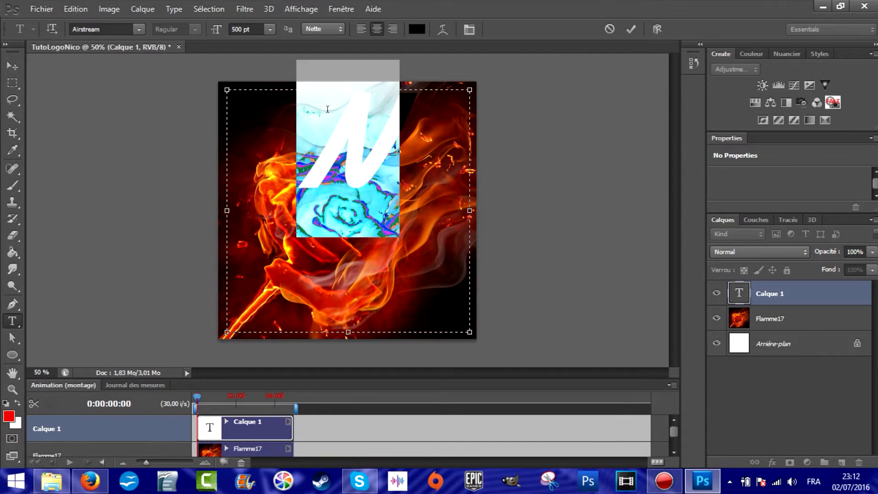
pyautogui.click(416, 151)
pyautogui.moveTo(416, 151); pyautogui.dragTo(293, 134)
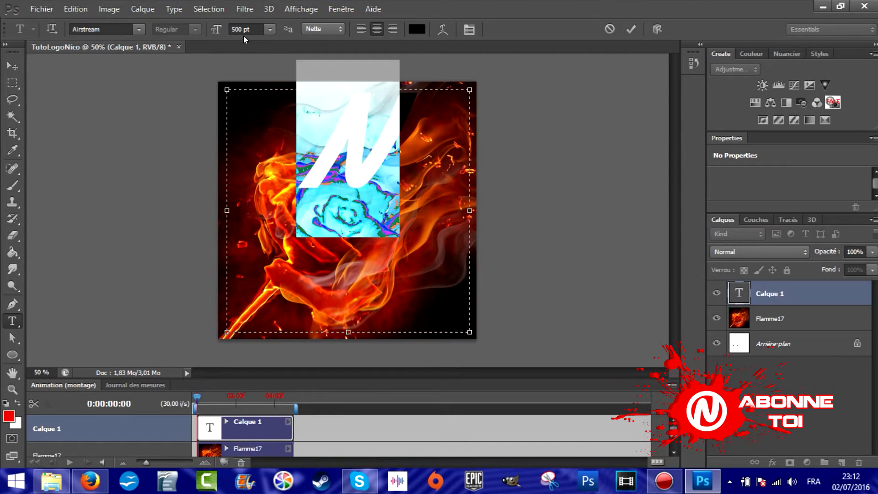
pyautogui.moveTo(244, 30); pyautogui.dragTo(226, 28)
pyautogui.write('100')
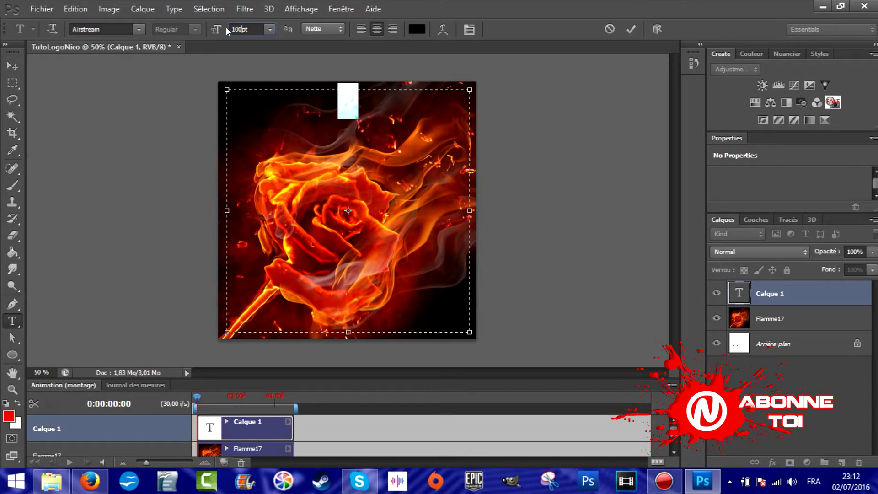
pyautogui.press('Return')
pyautogui.moveTo(240, 26); pyautogui.dragTo(216, 29)
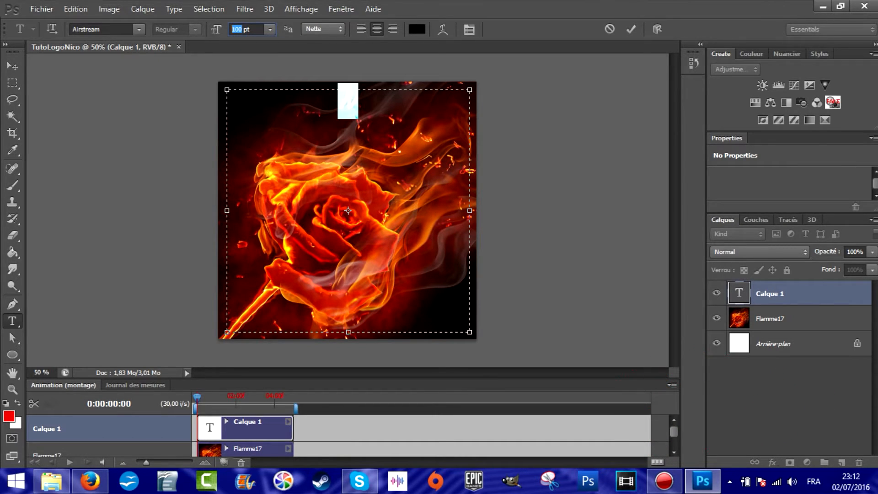
pyautogui.write('600')
pyautogui.press('BackSpace')
pyautogui.press('BackSpace')
pyautogui.press('BackSpace')
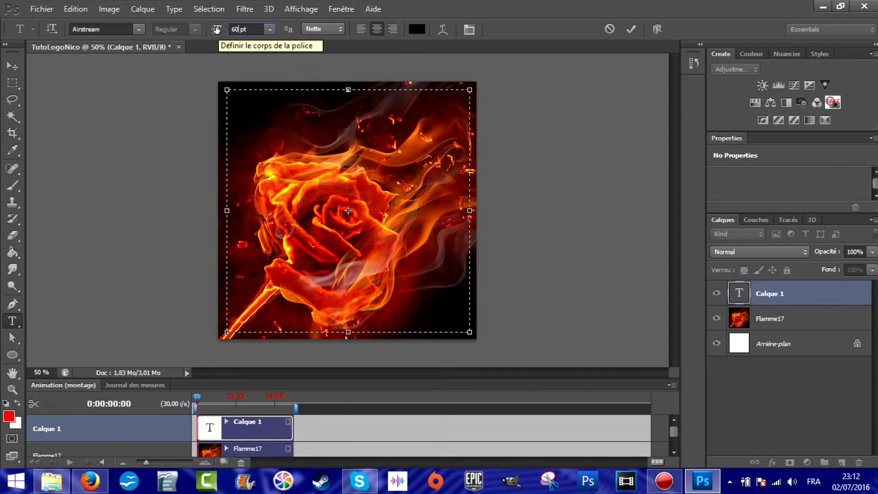
pyautogui.write('55')
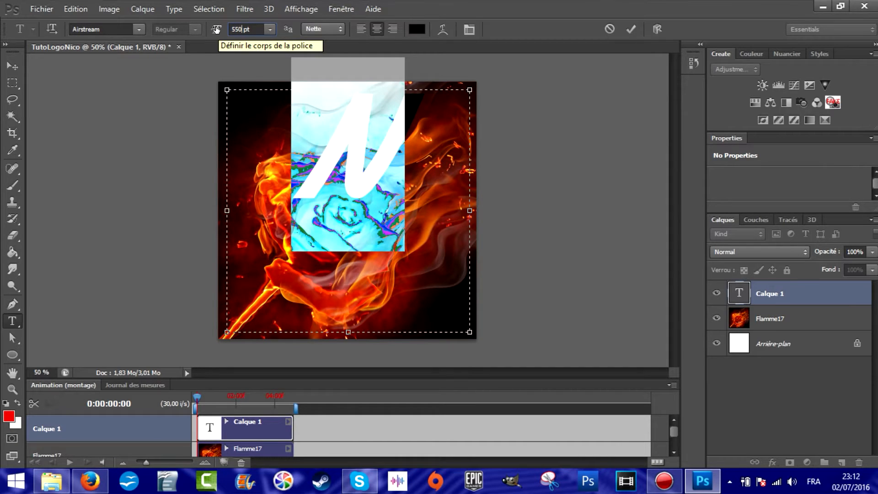
pyautogui.doubleClick(238, 31)
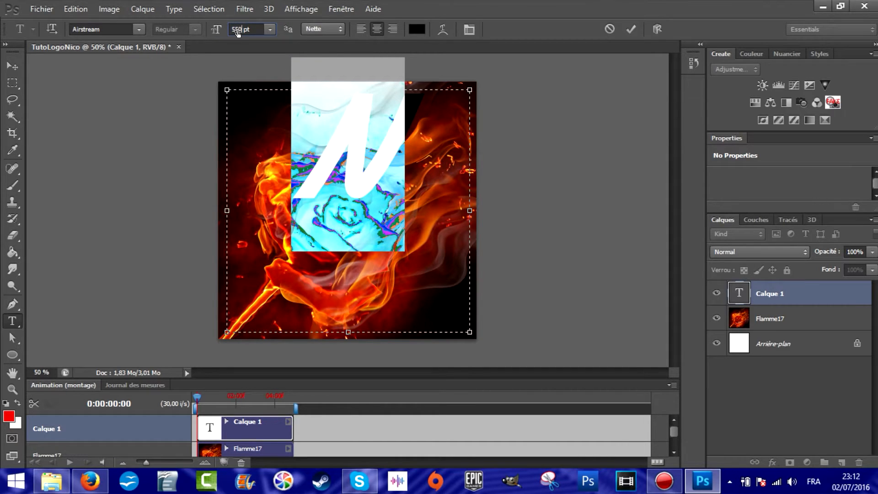
# Step: Move the letter N down to the middle of the canvas and rasterize its text layer
pyautogui.click(12, 66)
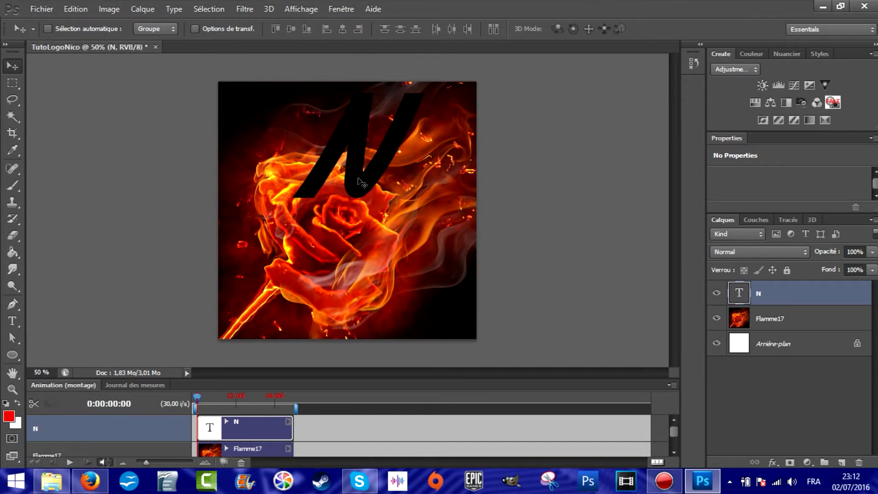
pyautogui.moveTo(360, 172); pyautogui.dragTo(358, 242)
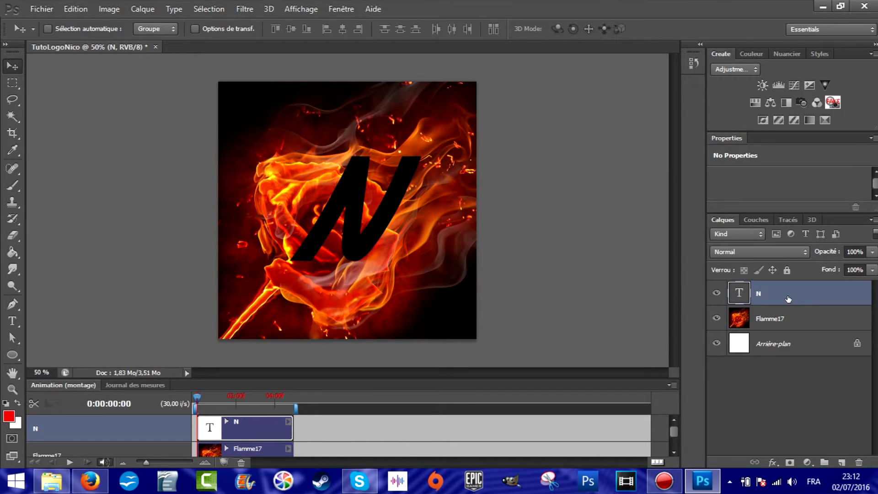
pyautogui.rightClick(825, 295)
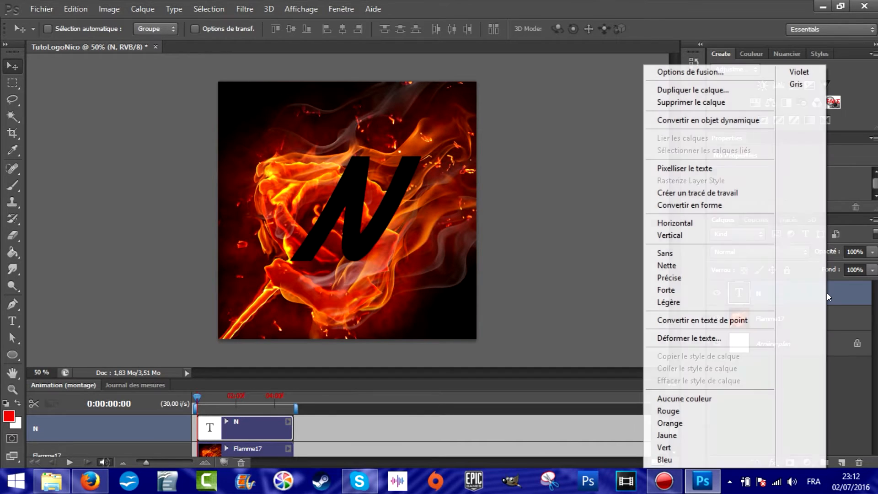
pyautogui.click(742, 168)
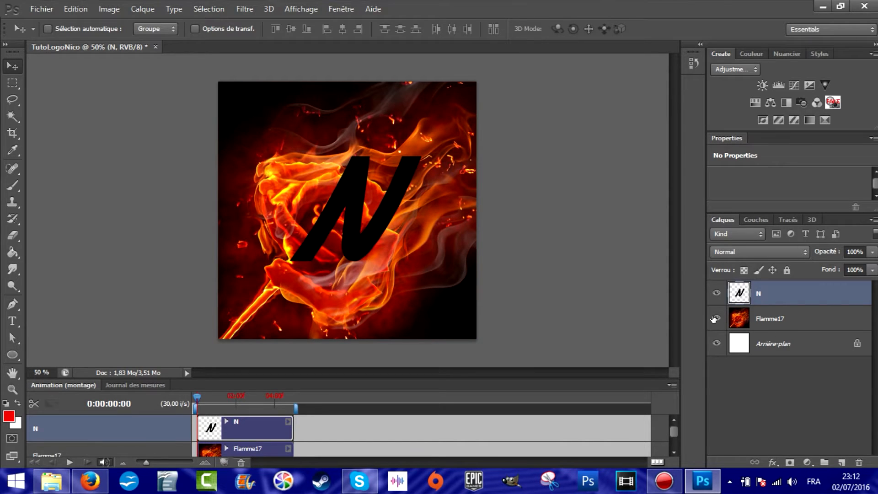
# Step: Hide the Flamme17 layer and make the N layer active
pyautogui.click(795, 319)
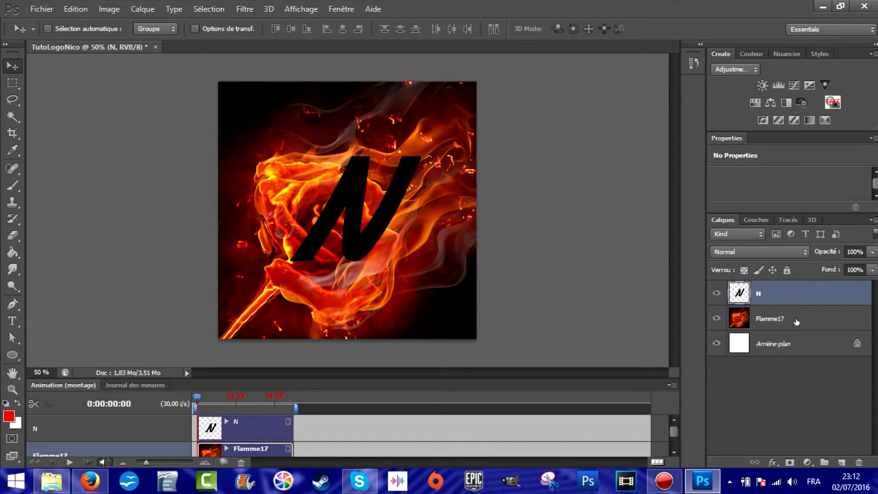
pyautogui.click(717, 318)
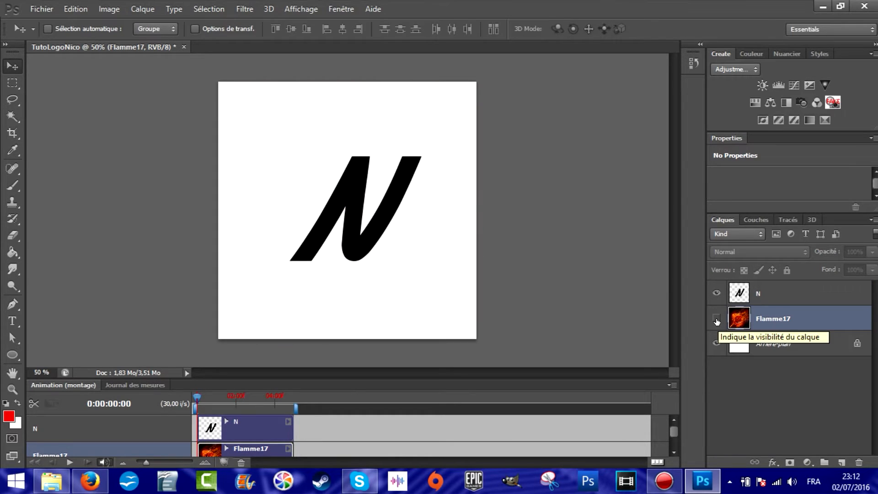
pyautogui.click(787, 293)
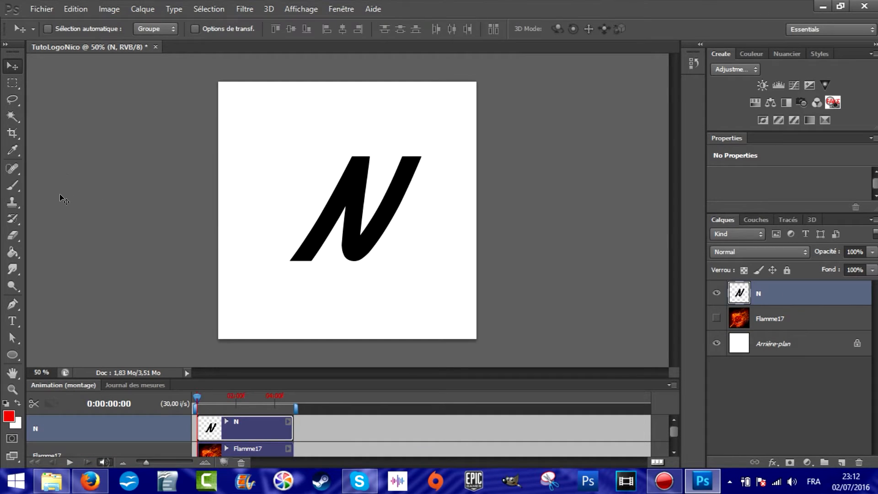
# Step: Fill the area around the letter on the N layer with red ff0000 using the Paint Bucket
pyautogui.click(8, 418)
pyautogui.moveTo(653, 98); pyautogui.dragTo(659, 92)
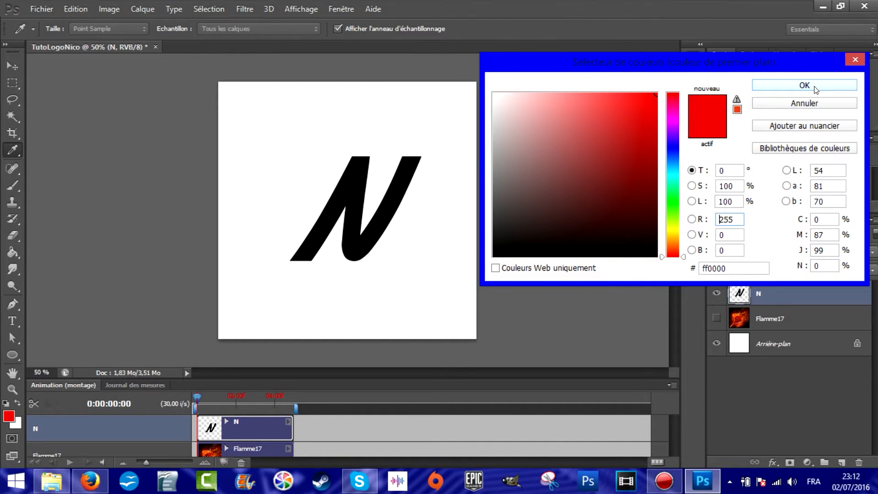
pyautogui.click(805, 86)
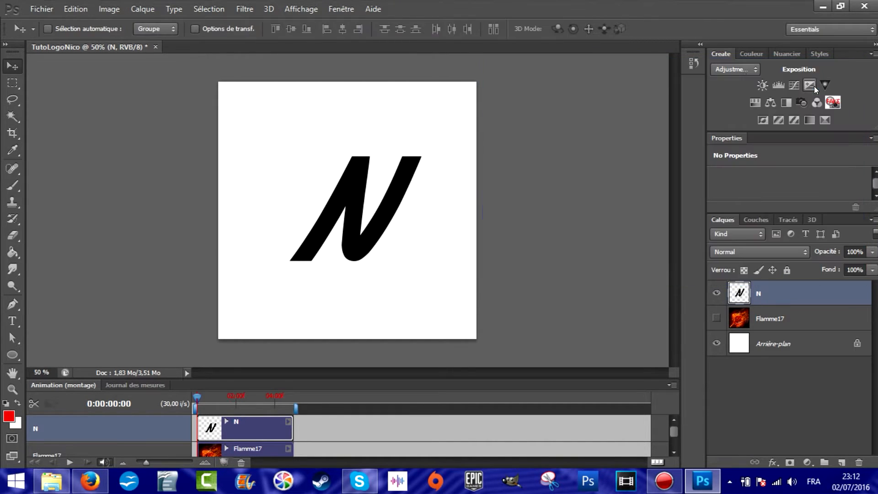
pyautogui.click(13, 251)
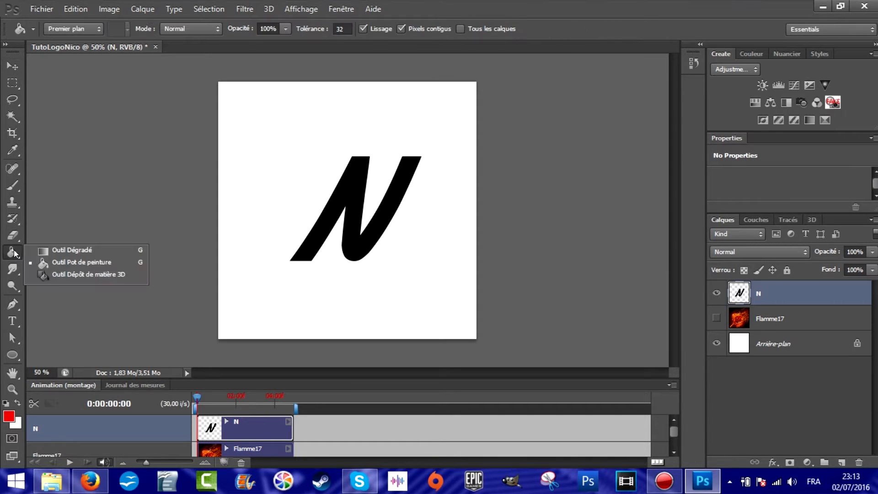
pyautogui.click(50, 263)
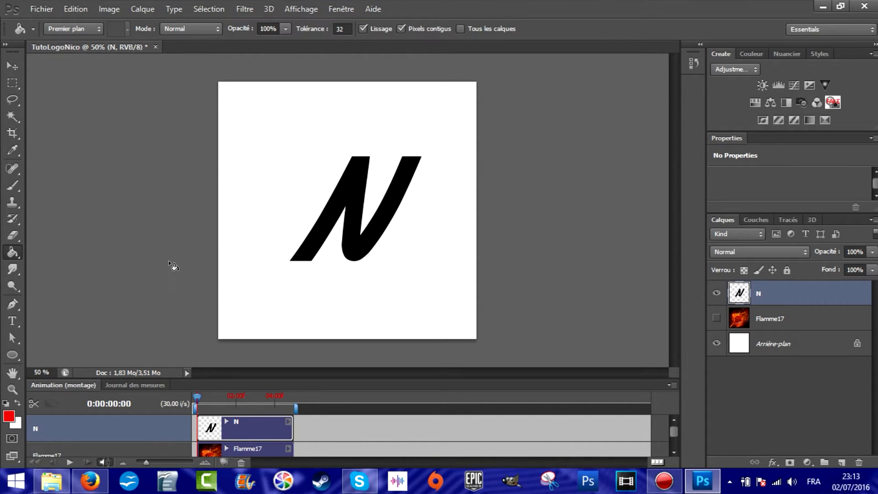
pyautogui.click(246, 212)
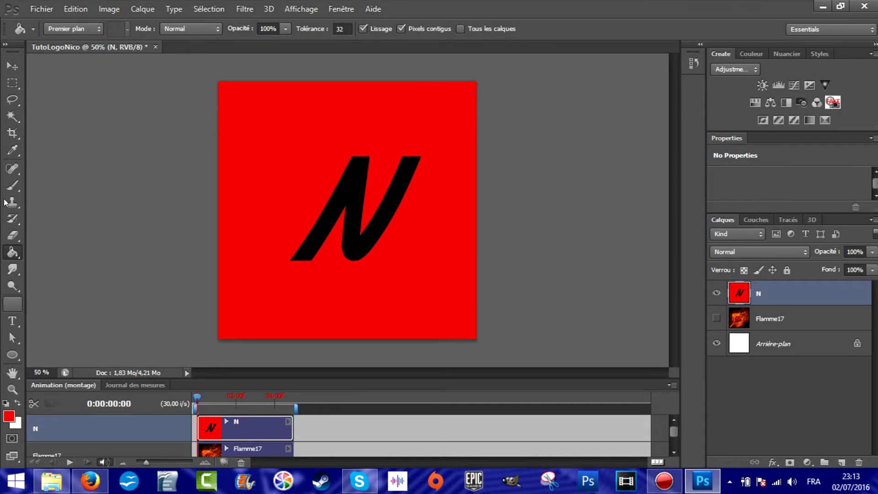
# Step: Select the black letter N with the Magic Wand
pyautogui.click(12, 117)
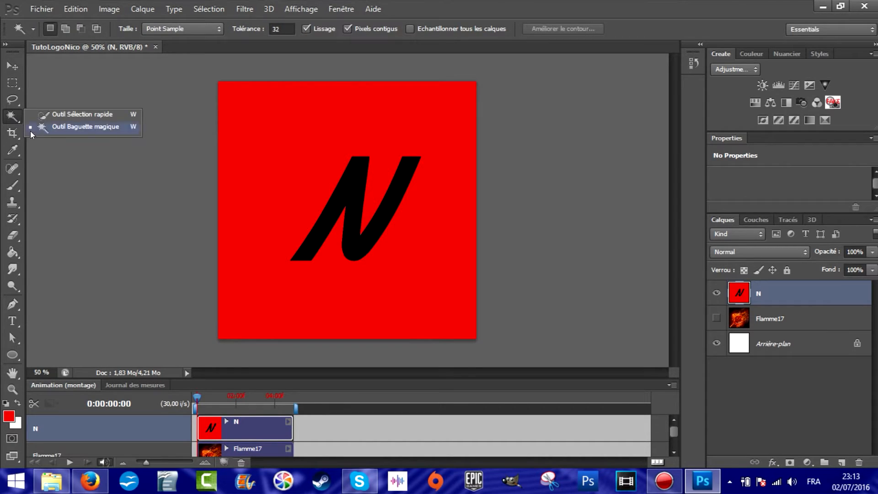
pyautogui.click(45, 130)
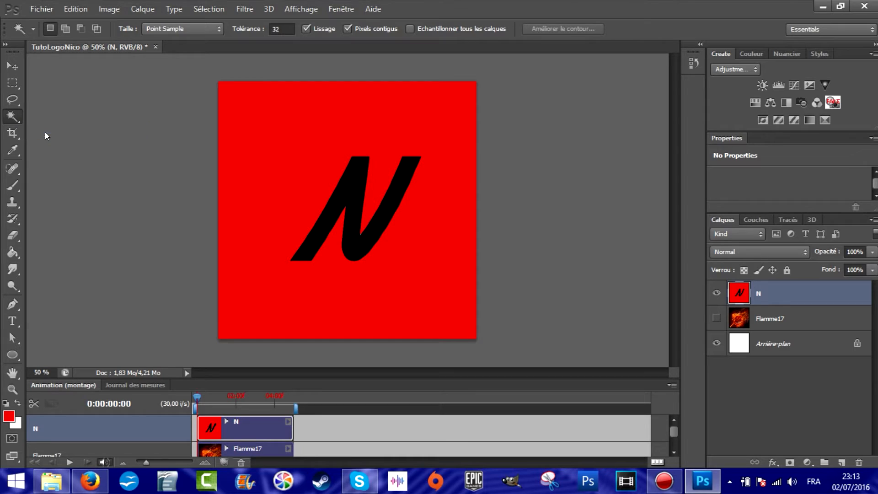
pyautogui.click(348, 186)
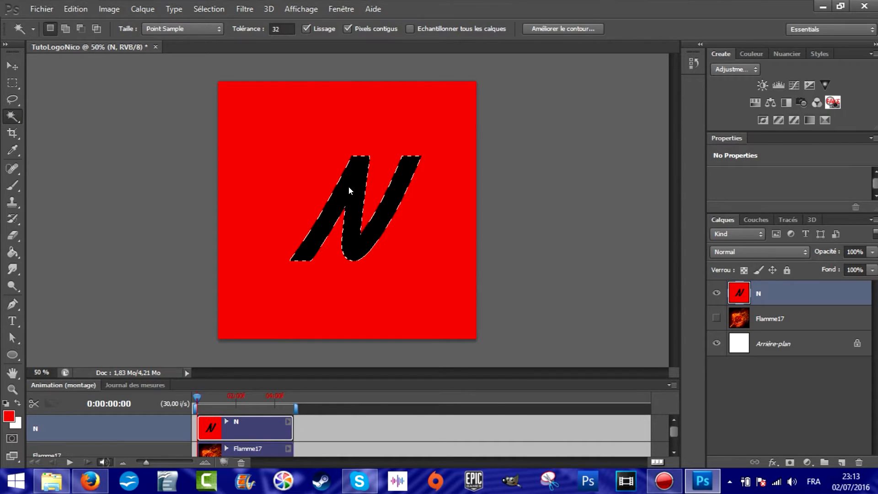
# Step: Hide the N layer, show Flamme17, and copy the N-shaped selection of the flame image to a new layer
pyautogui.click(716, 293)
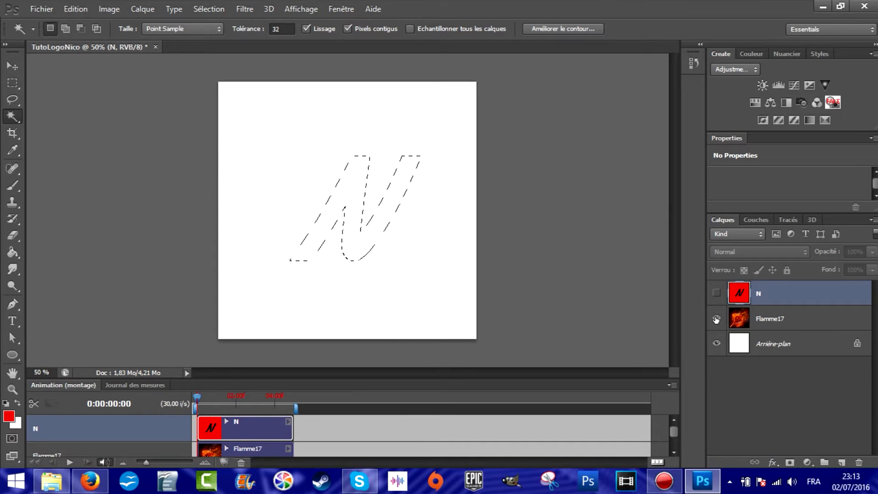
pyautogui.click(715, 319)
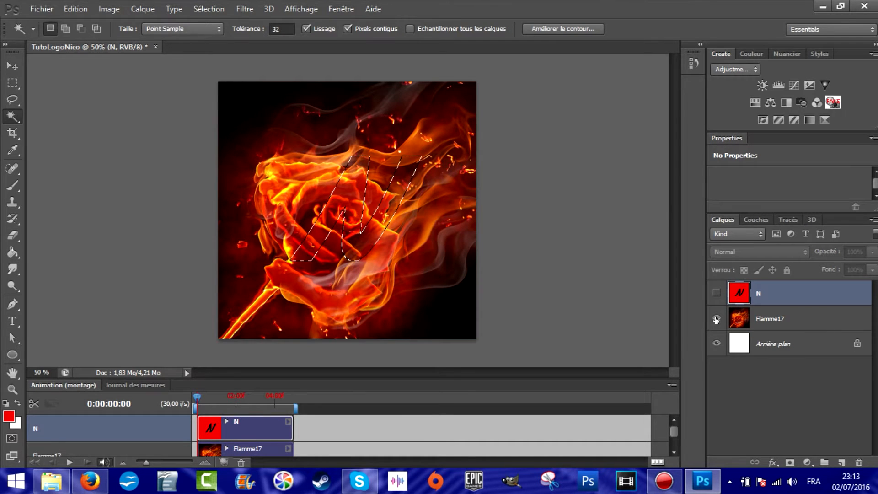
pyautogui.click(792, 321)
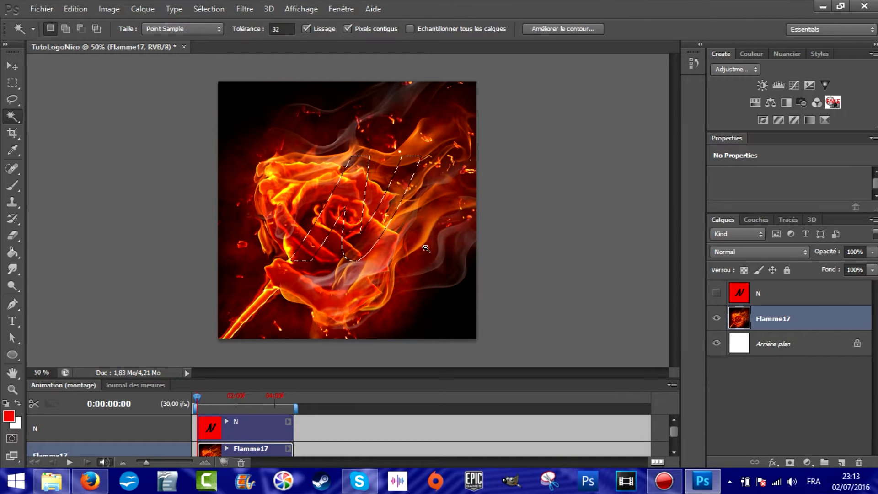
pyautogui.hotkey('ctrl', 'j')
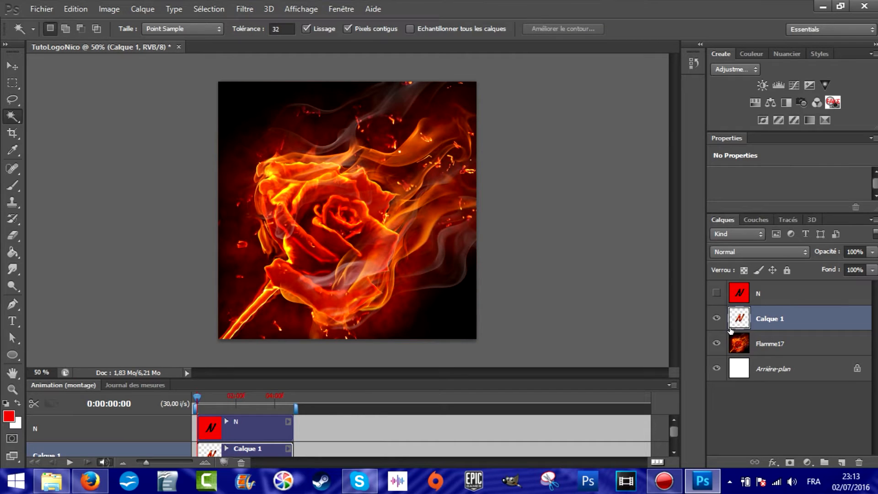
# Step: Hide the Flamme17 layer and move the flame-textured N slightly to the left to centre it on the canvas
pyautogui.click(715, 344)
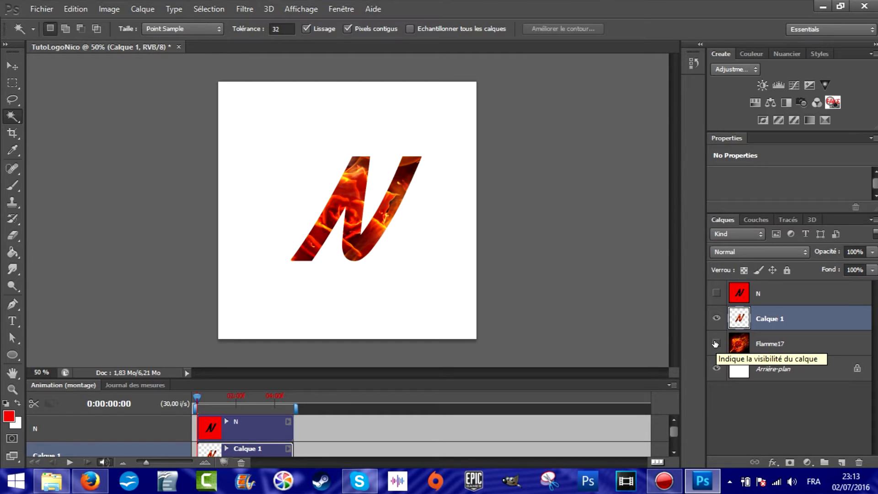
pyautogui.click(716, 344)
pyautogui.click(715, 344)
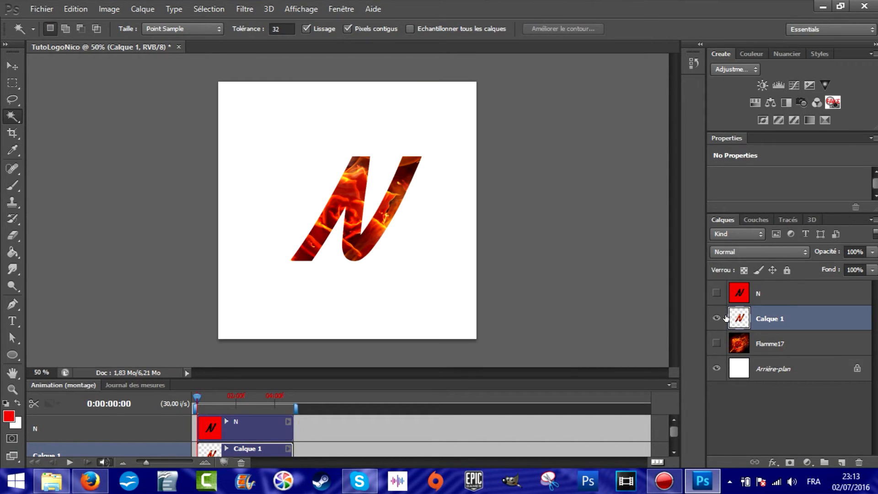
pyautogui.click(11, 67)
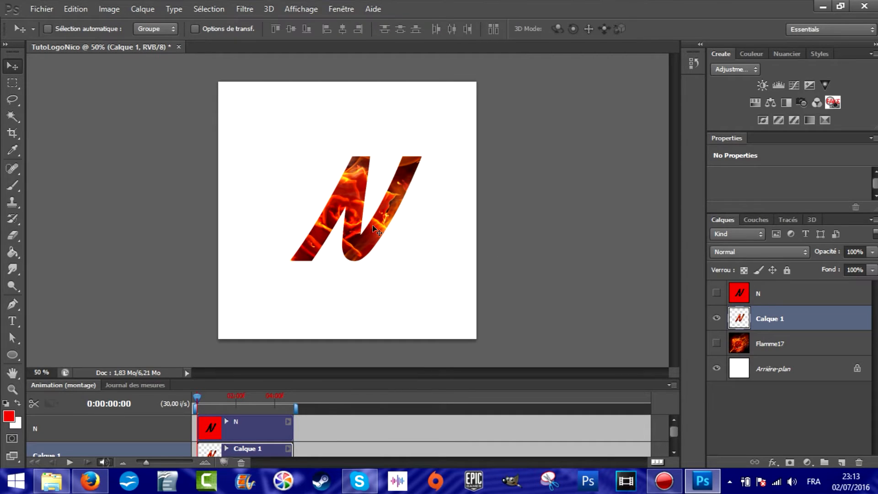
pyautogui.moveTo(361, 245); pyautogui.dragTo(353, 243)
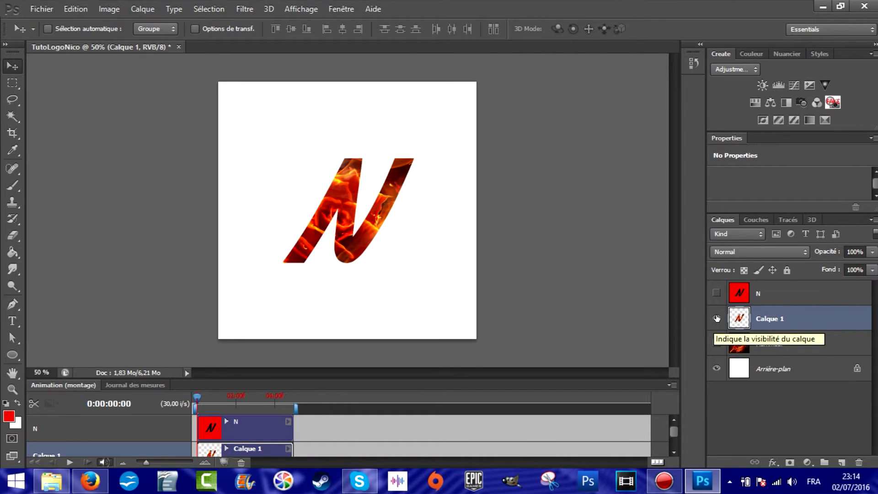
# Step: Hide the flame-textured N layer (Calque 1) and save the document as TutoLogoNico.psd in the Images folder
pyautogui.click(716, 319)
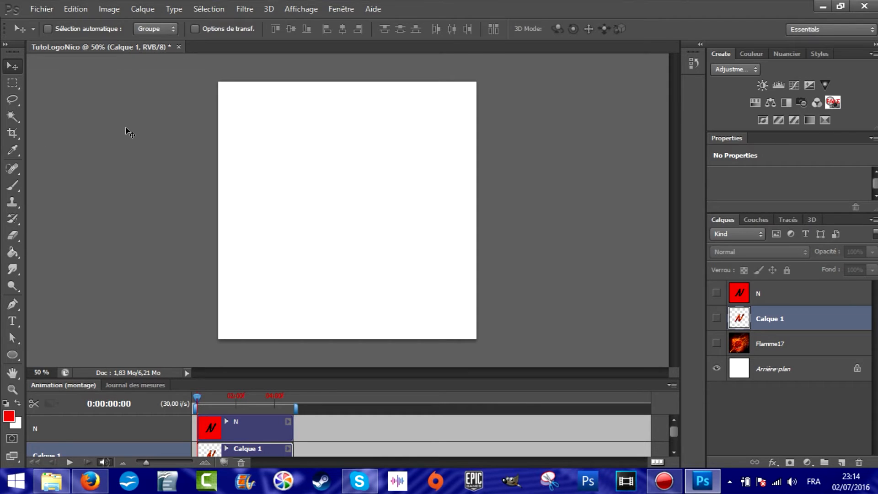
pyautogui.hotkey('ctrl', 's')
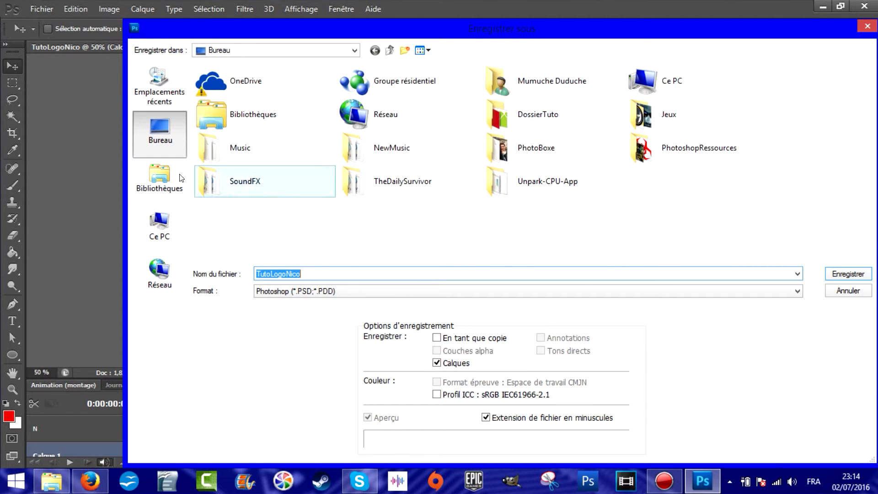
pyautogui.click(181, 178)
pyautogui.doubleClick(364, 83)
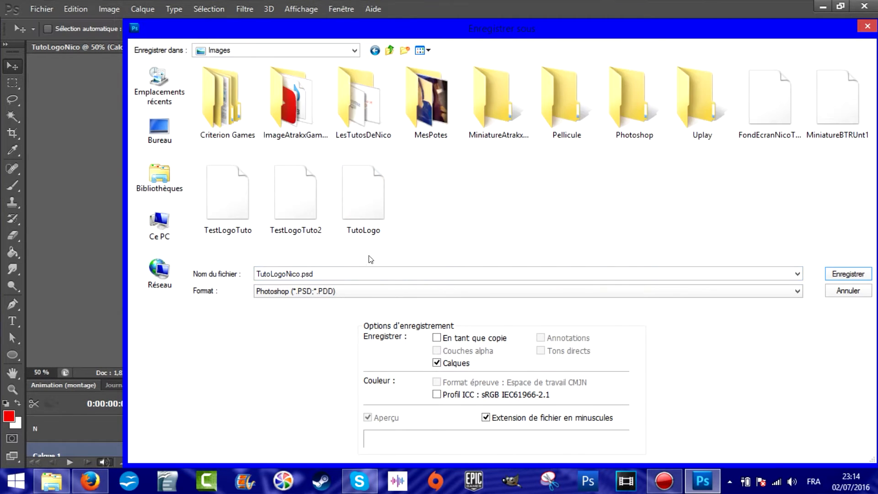
pyautogui.click(355, 269)
pyautogui.click(355, 269)
pyautogui.click(851, 273)
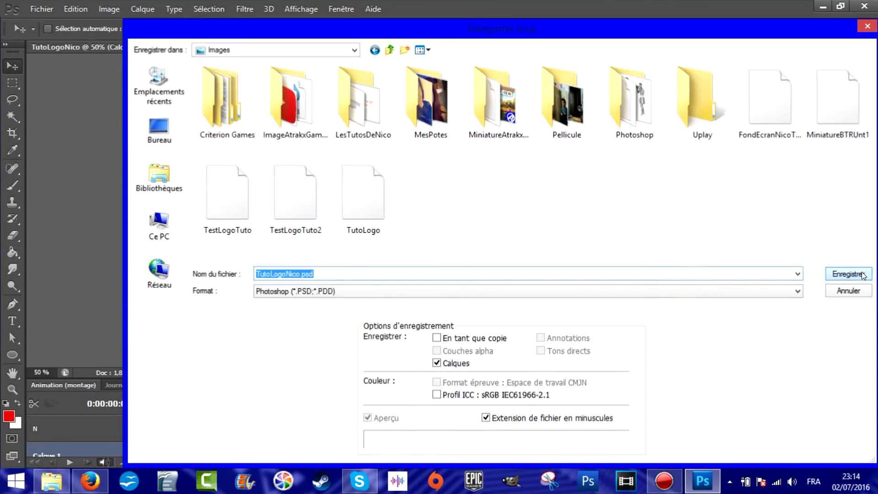
pyautogui.click(628, 153)
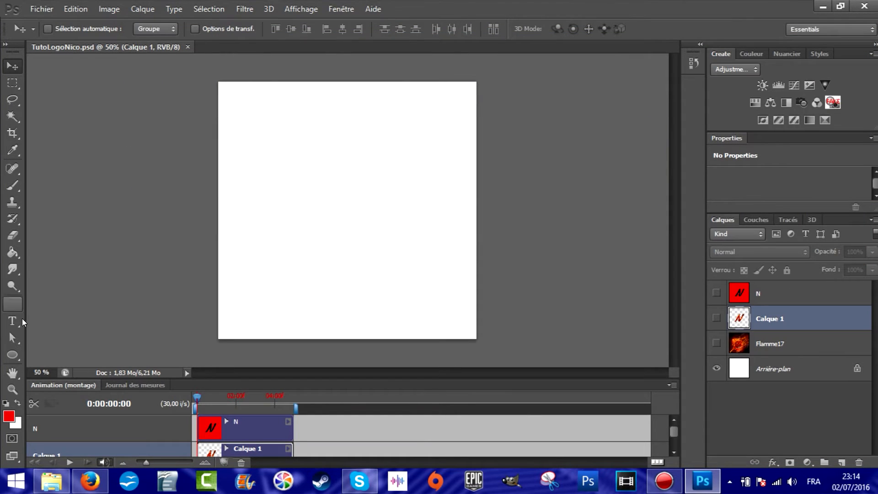
# Step: Set the foreground colour to black 000000
pyautogui.click(9, 417)
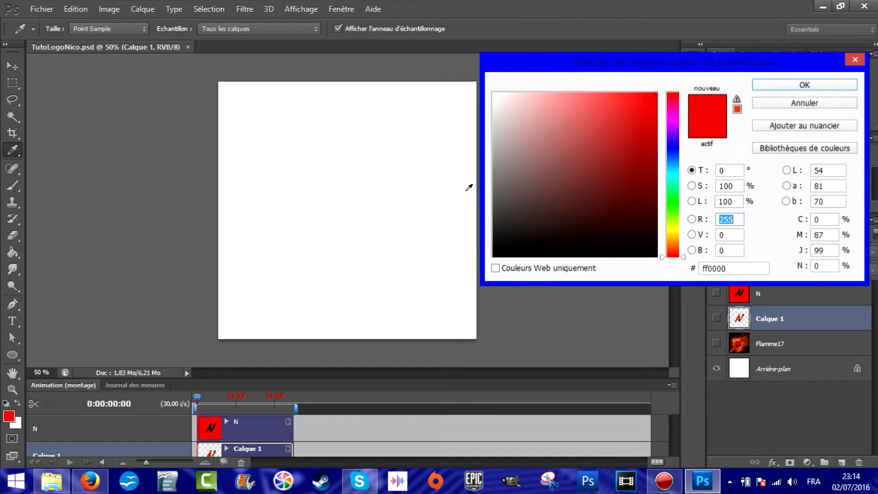
pyautogui.moveTo(549, 238); pyautogui.dragTo(430, 304)
pyautogui.click(828, 87)
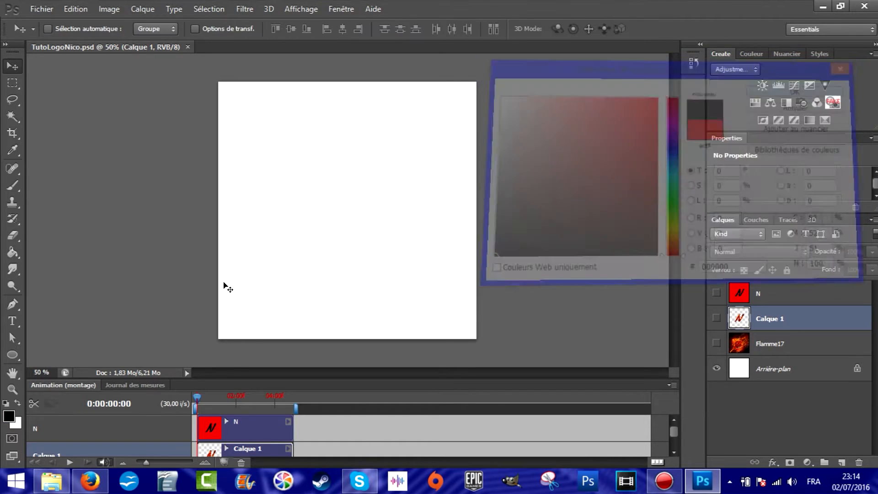
pyautogui.click(9, 417)
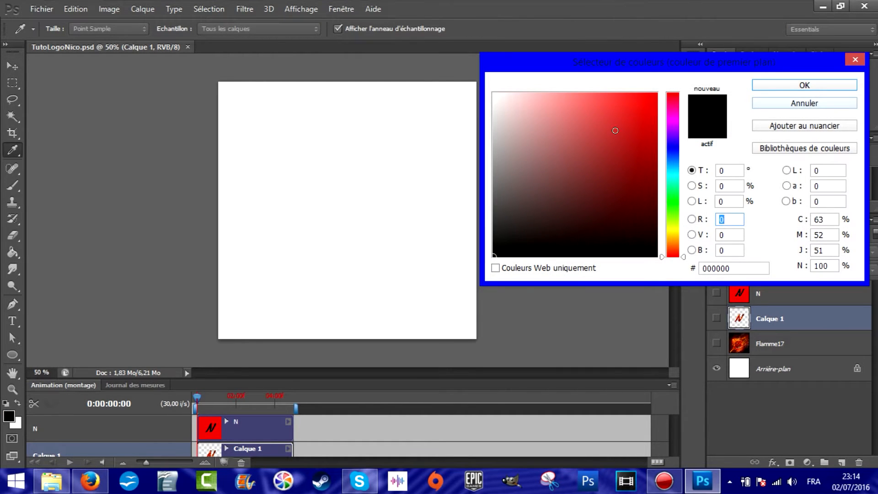
pyautogui.moveTo(615, 130)
pyautogui.mouseDown()
pyautogui.moveTo(490, 176)
pyautogui.moveTo(484, 274)
pyautogui.mouseUp()
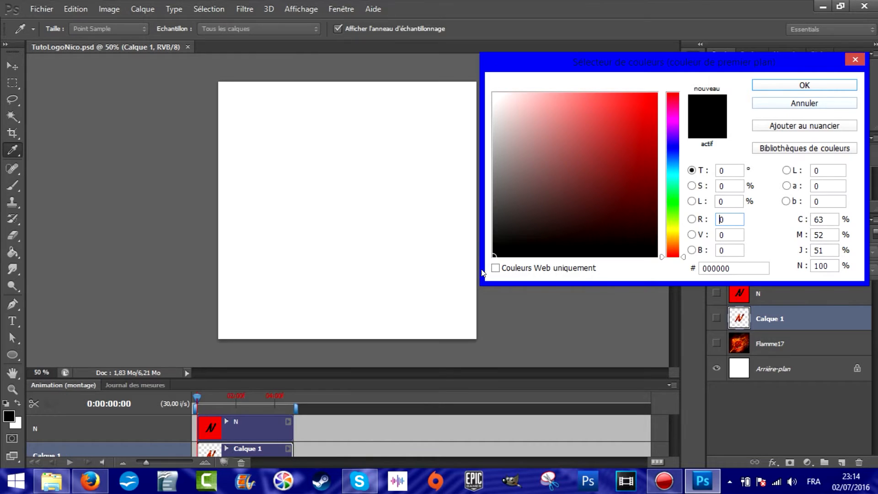
pyautogui.click(804, 86)
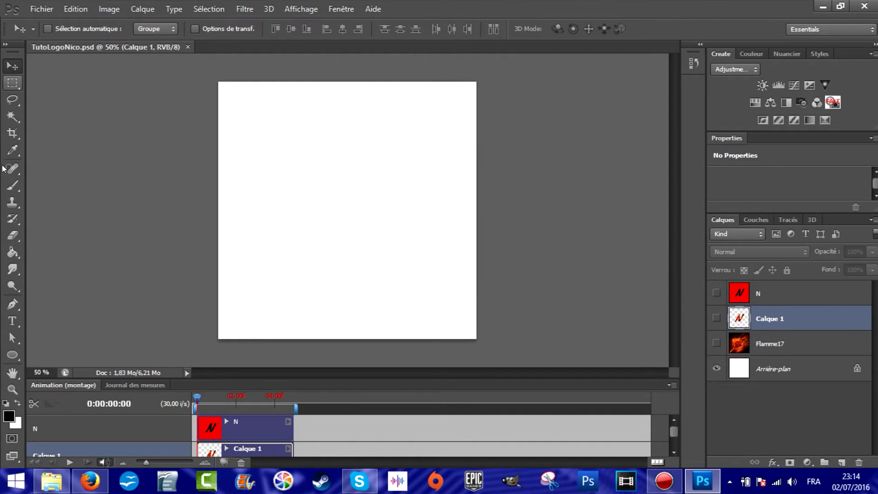
# Step: Draw a black circle about 682 px in diameter on the canvas with the Ellipse tool and rasterize its layer
pyautogui.click(17, 357)
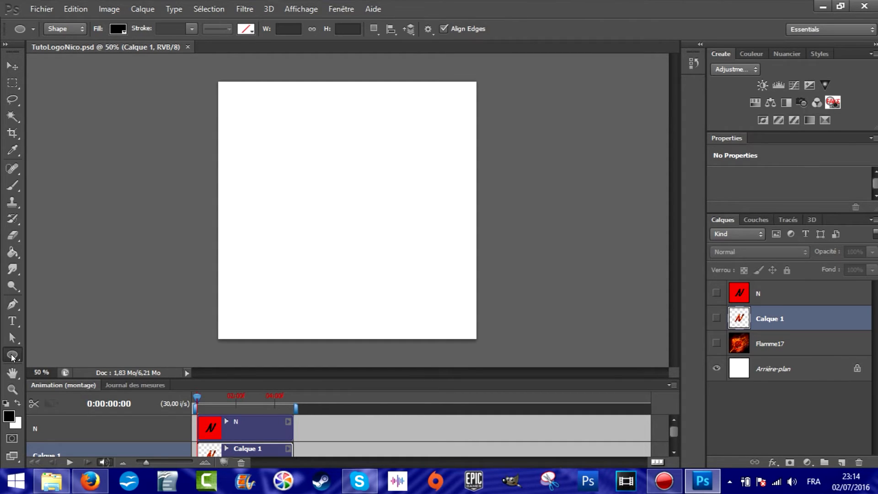
pyautogui.rightClick(18, 357)
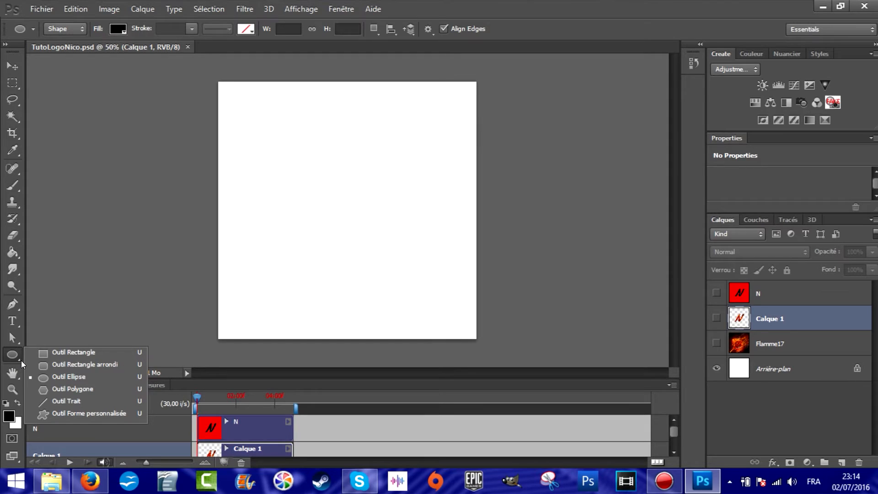
pyautogui.click(78, 378)
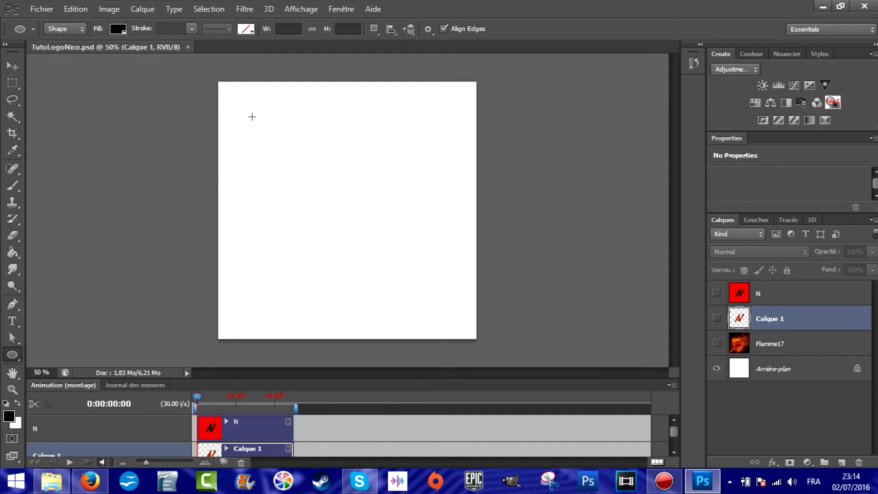
pyautogui.moveTo(252, 117); pyautogui.dragTo(407, 209)
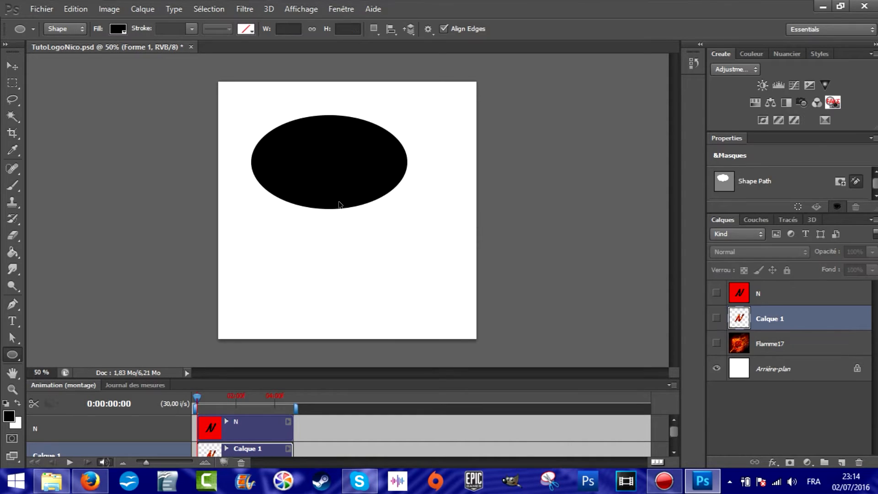
pyautogui.hotkey('ctrl', 'z')
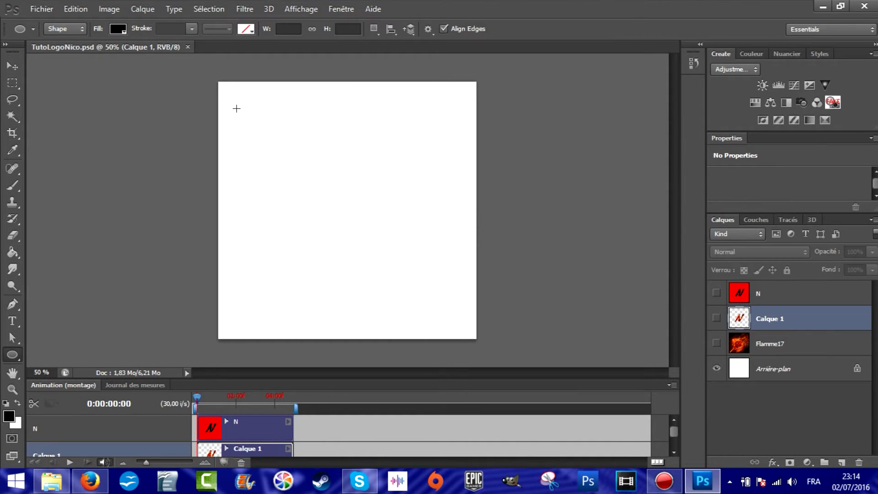
pyautogui.moveTo(236, 102); pyautogui.dragTo(456, 337)
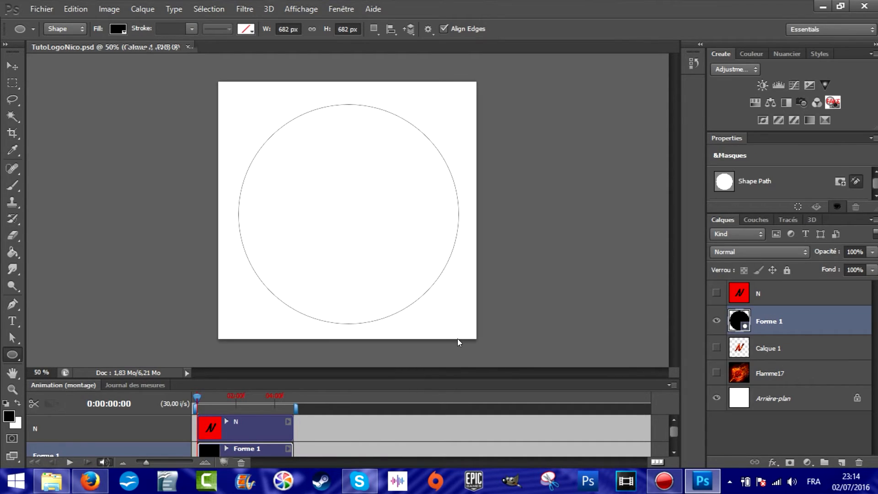
pyautogui.rightClick(806, 320)
pyautogui.click(711, 120)
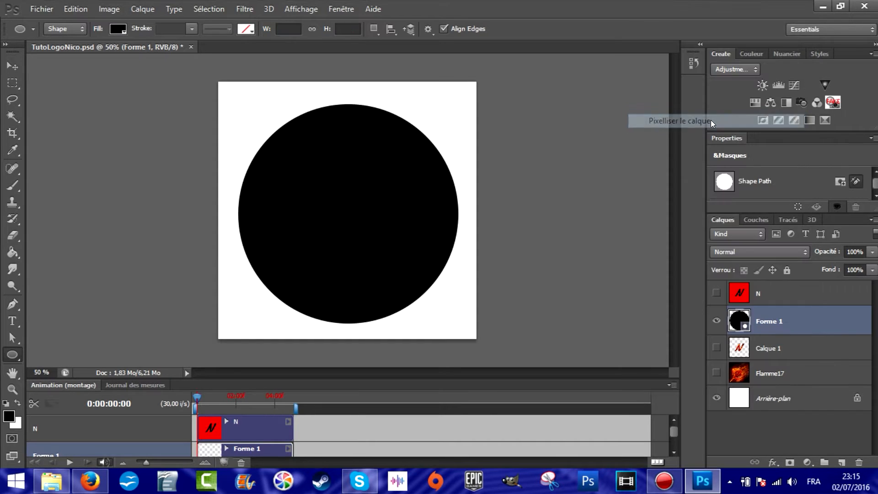
pyautogui.click(9, 416)
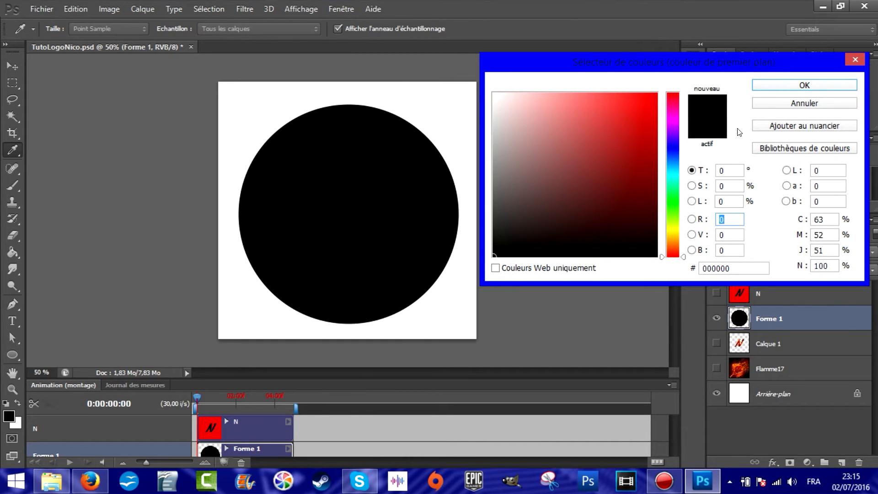
pyautogui.moveTo(629, 126); pyautogui.dragTo(659, 92)
pyautogui.click(803, 85)
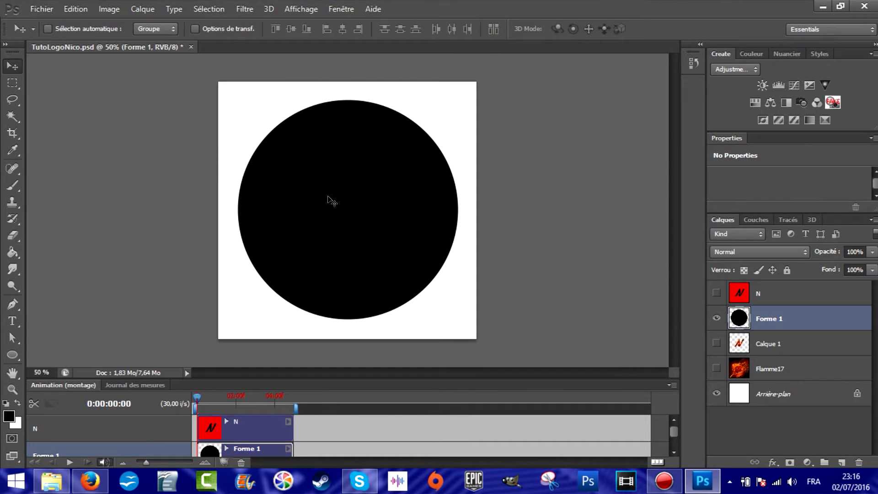
# Step: Nudge the black circle to centre it on the canvas and draw a second circle about 612 px in diameter inside it
pyautogui.moveTo(332, 198); pyautogui.dragTo(336, 198)
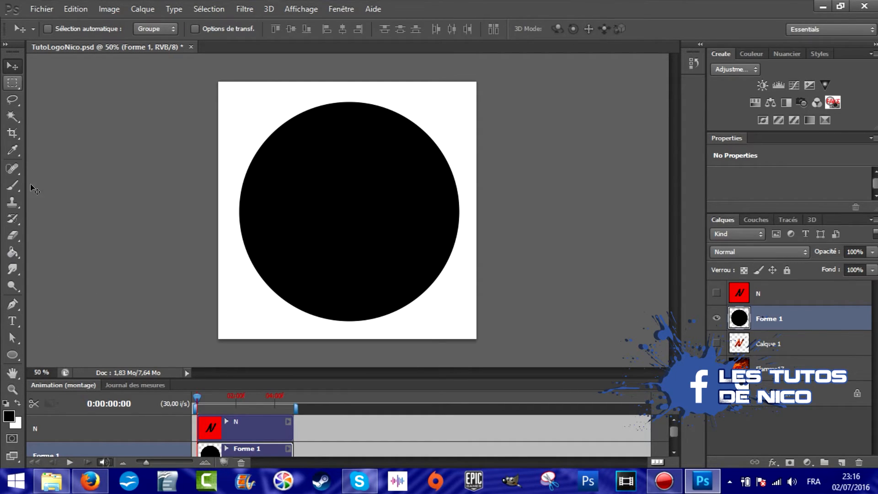
pyautogui.click(14, 356)
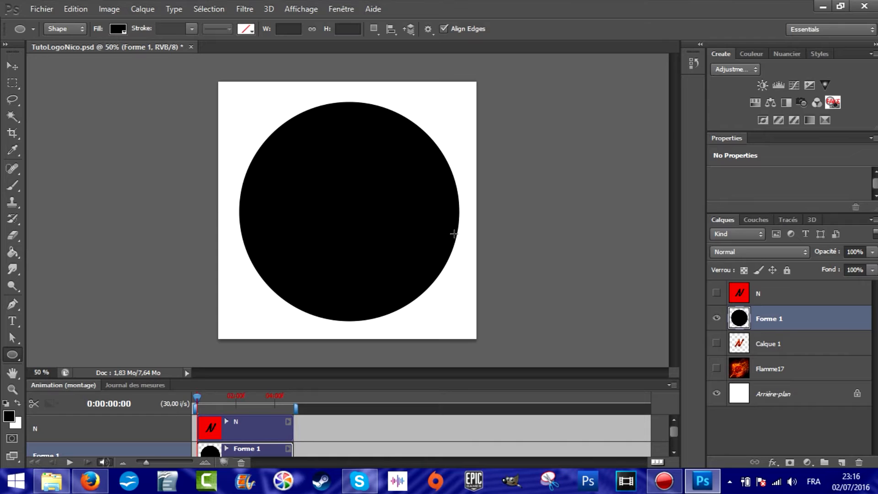
pyautogui.moveTo(257, 121); pyautogui.dragTo(374, 241)
pyautogui.hotkey('ctrl', 'z')
pyautogui.moveTo(252, 105); pyautogui.dragTo(448, 299)
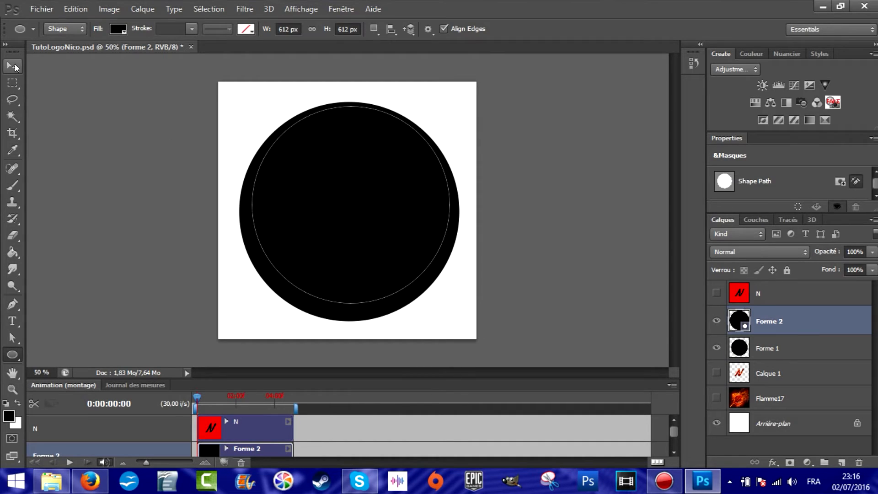
# Step: Move the smaller circle so it sits concentric with the larger one and rasterize its layer
pyautogui.click(16, 68)
pyautogui.moveTo(369, 184); pyautogui.dragTo(370, 193)
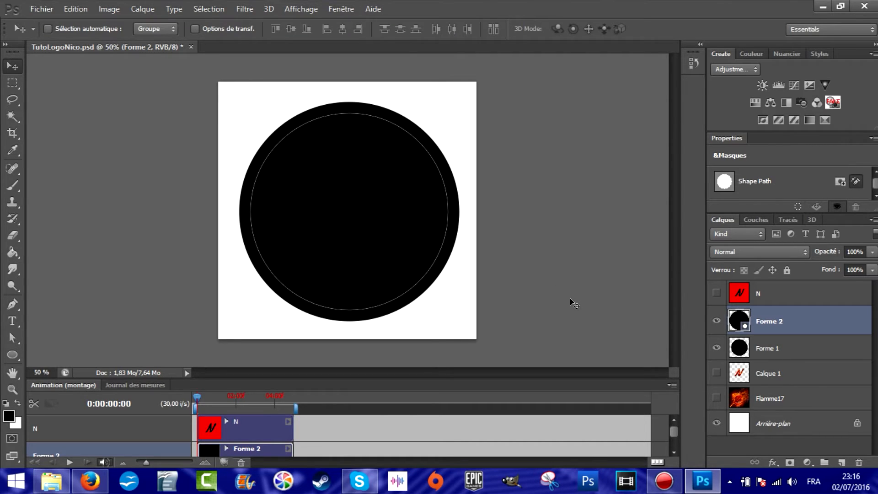
pyautogui.rightClick(798, 321)
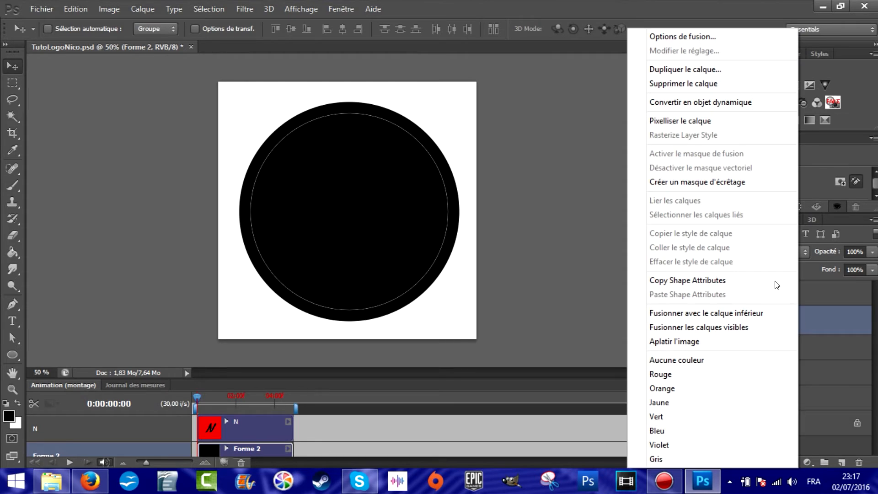
pyautogui.click(723, 118)
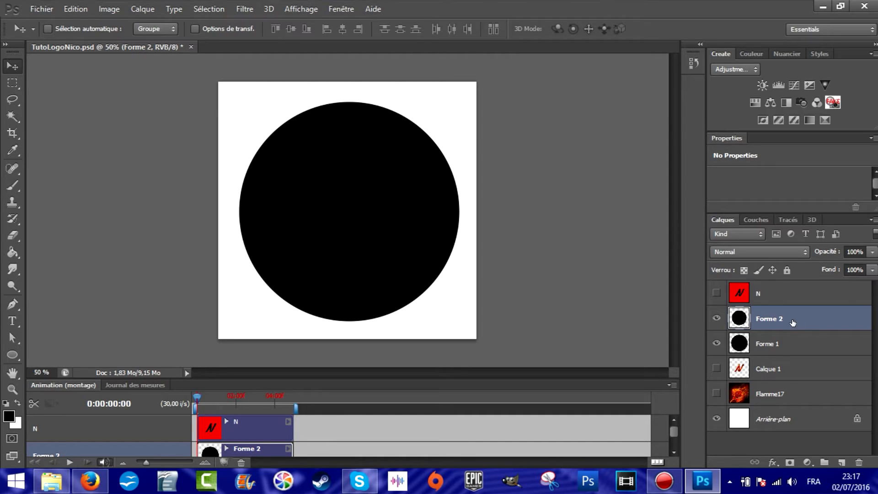
# Step: Select the smaller circle with the Magic Wand and merge the Forme 1 and Forme 2 layers
pyautogui.click(12, 117)
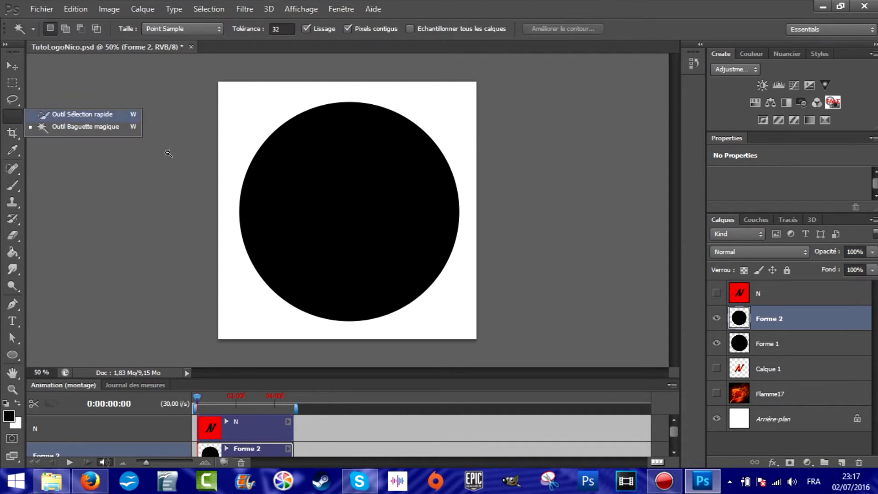
pyautogui.click(357, 202)
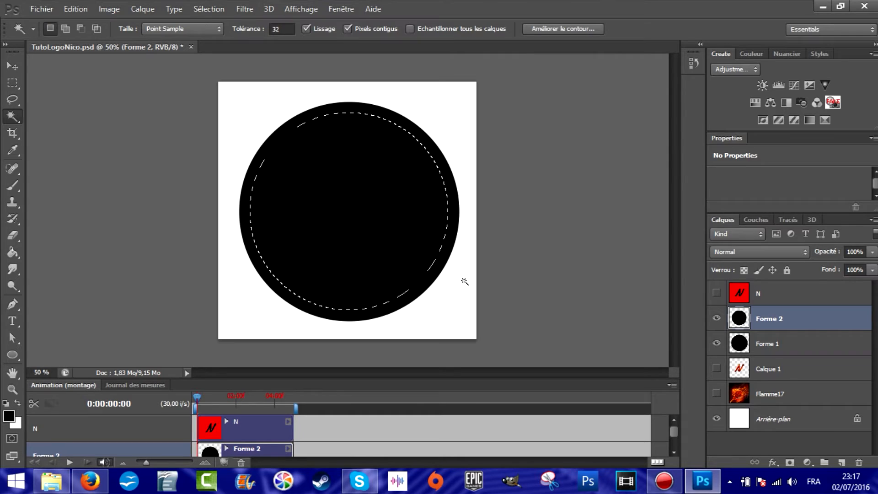
pyautogui.click(794, 341)
pyautogui.keyDown('ctrl'); pyautogui.click(796, 320); pyautogui.keyUp('ctrl')
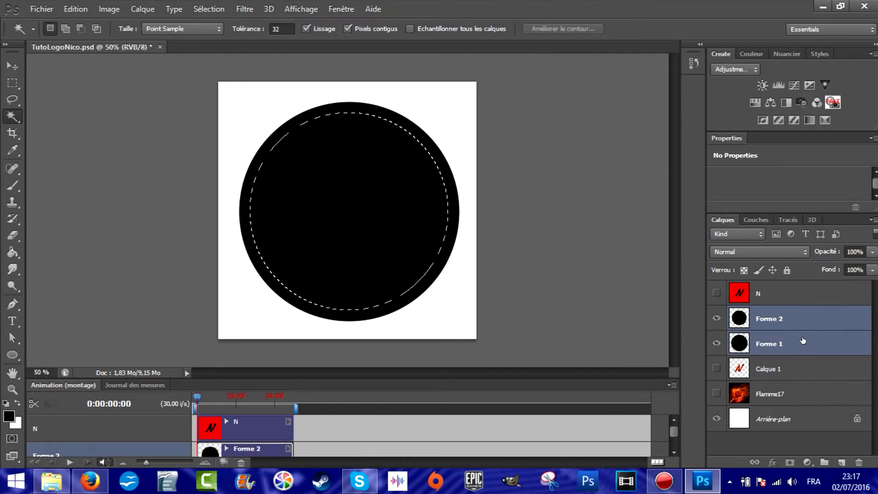
pyautogui.click(803, 342)
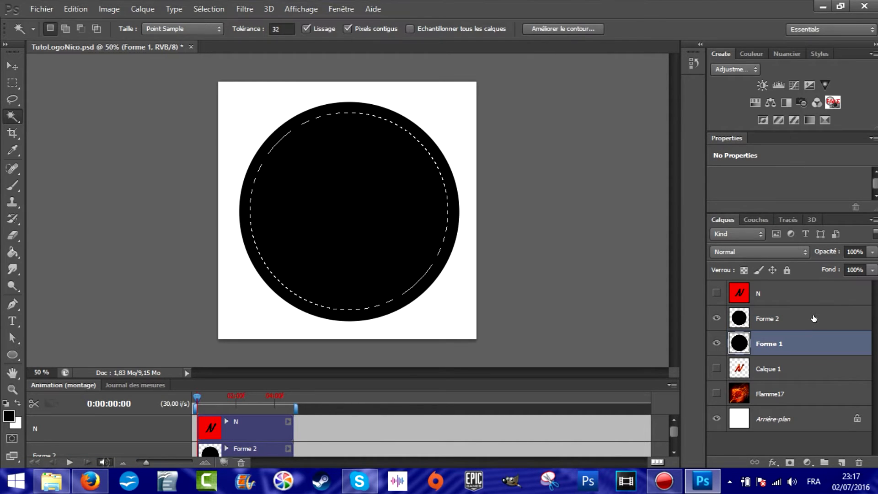
pyautogui.keyDown('ctrl'); pyautogui.click(796, 318); pyautogui.keyUp('ctrl')
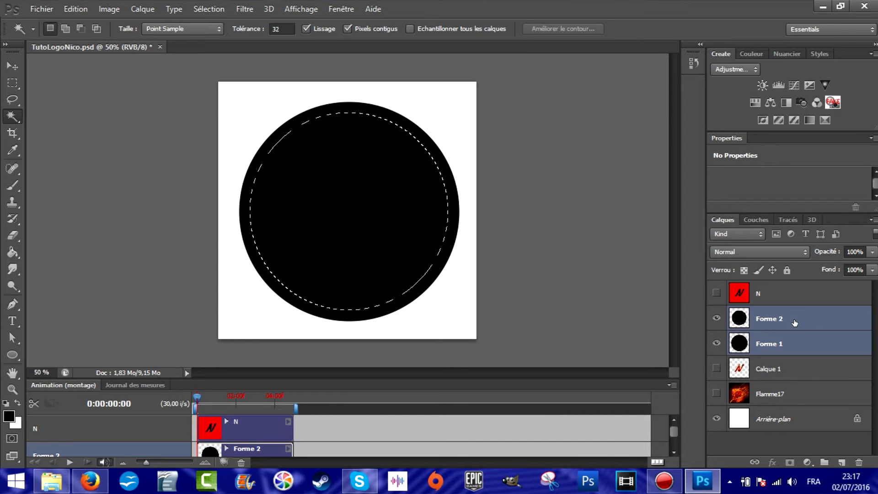
pyautogui.rightClick(795, 323)
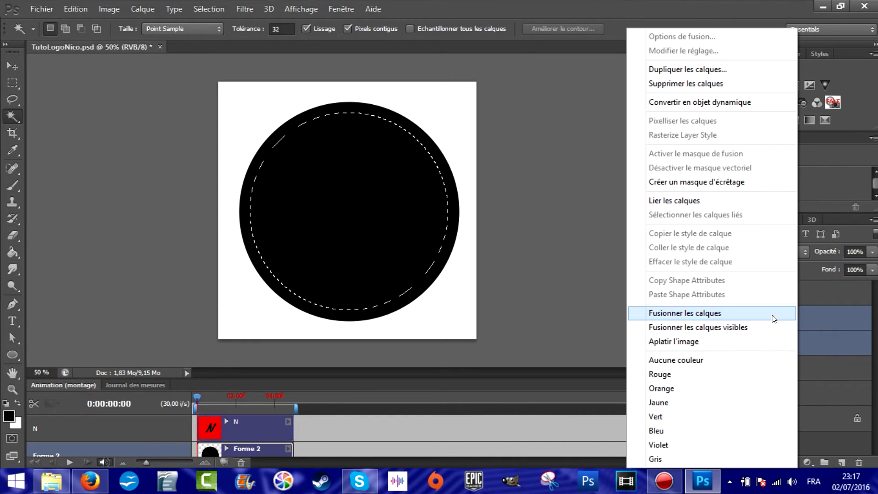
pyautogui.click(773, 314)
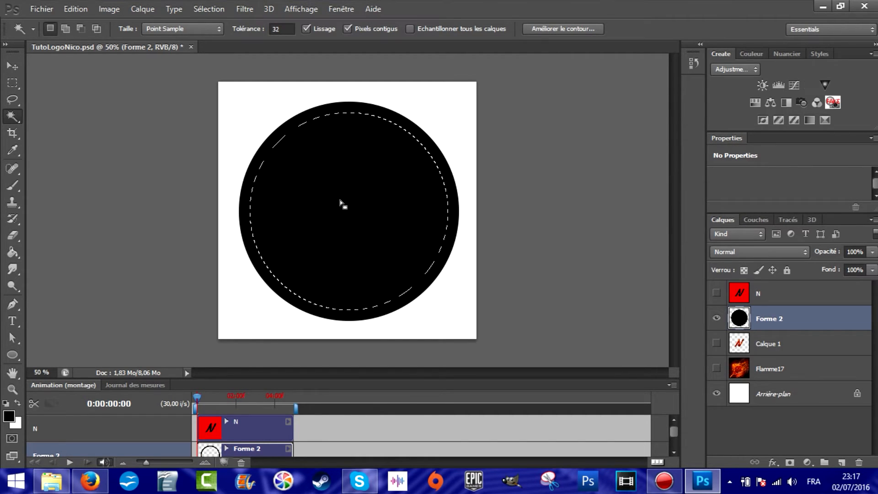
# Step: Cut the selected inner circle out of the merged layer to leave a black ring
pyautogui.press('Delete')
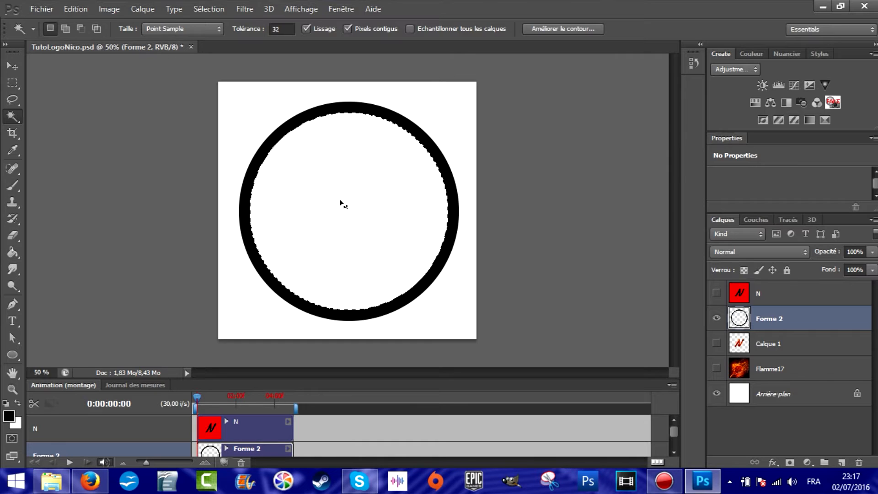
pyautogui.hotkey('ctrl', 'z')
pyautogui.hotkey('ctrl', 'x')
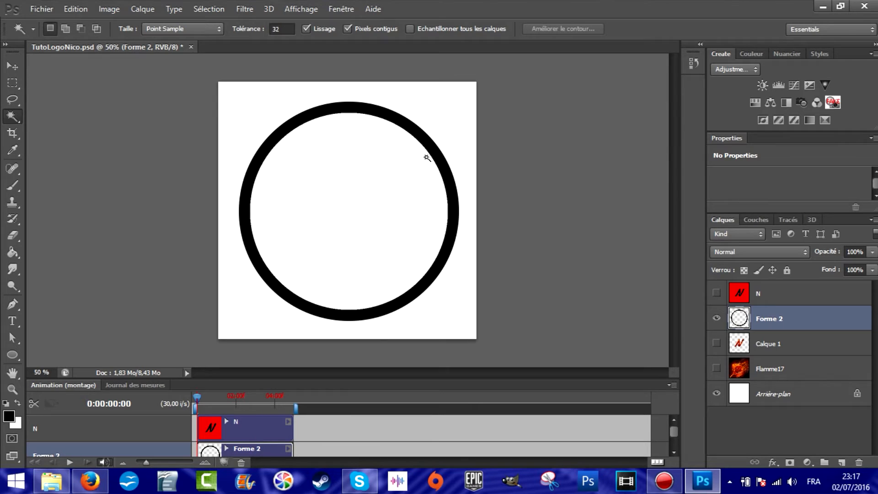
# Step: Save the document and set the foreground colour to pure bright red
pyautogui.click(9, 415)
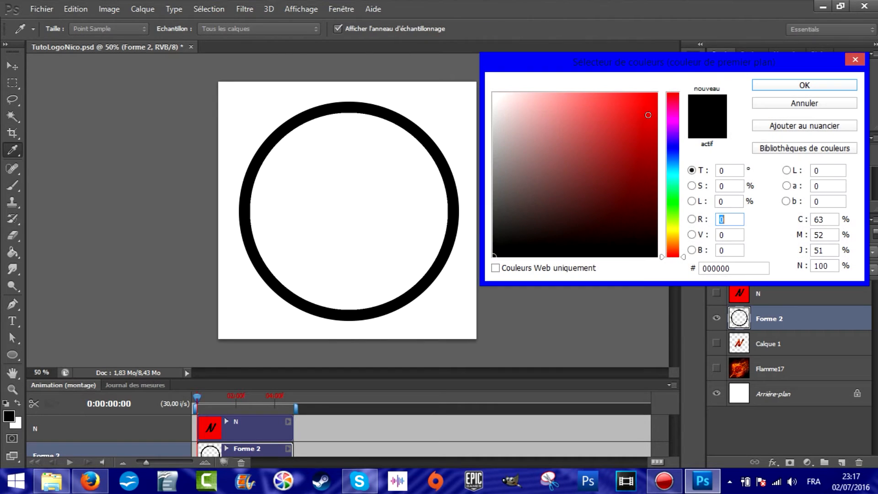
pyautogui.click(803, 101)
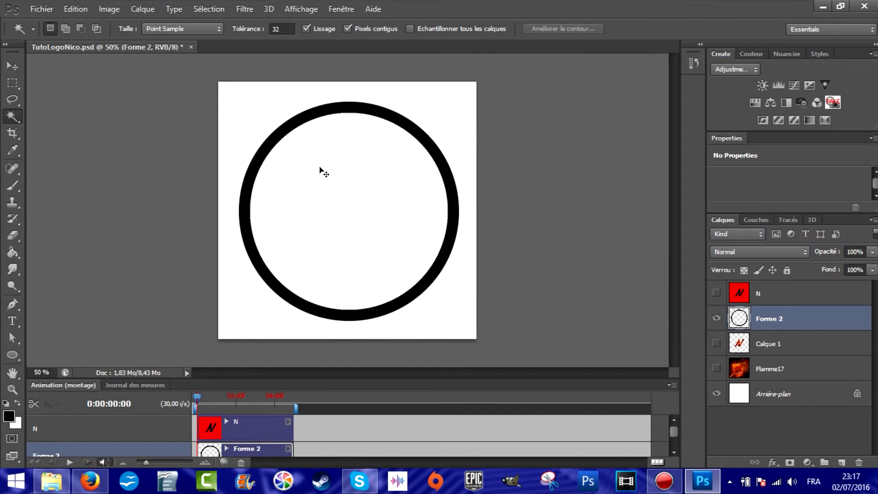
pyautogui.hotkey('ctrl', 's')
pyautogui.click(10, 417)
pyautogui.moveTo(642, 109); pyautogui.dragTo(658, 92)
pyautogui.click(783, 84)
# Step: Fill the areas outside and inside the black ring on the Forme 2 layer with red using the Paint Bucket
pyautogui.click(11, 255)
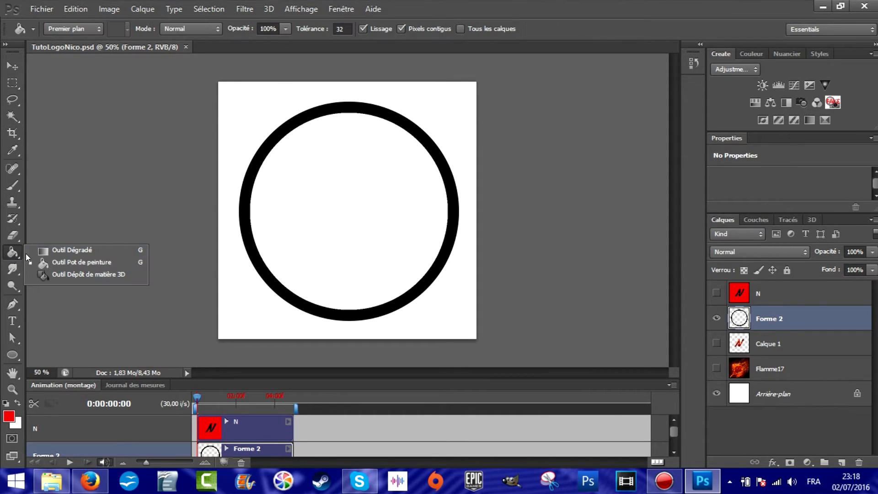
pyautogui.click(79, 262)
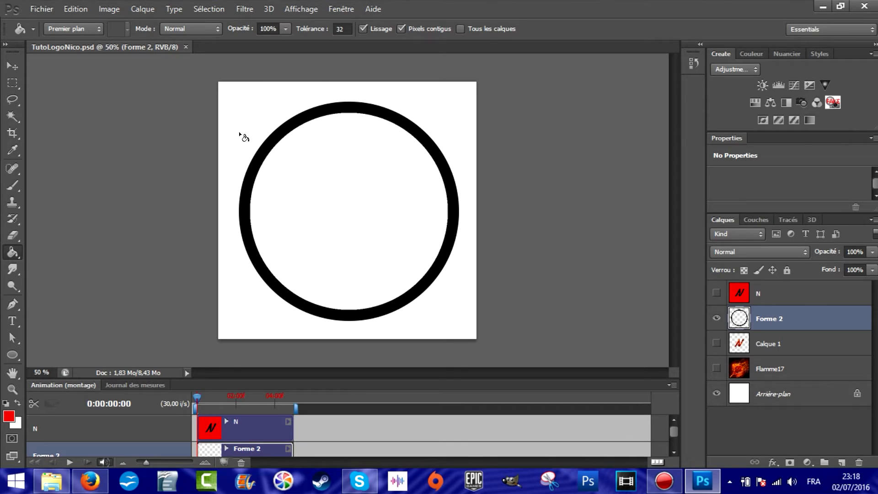
pyautogui.click(239, 132)
pyautogui.click(278, 161)
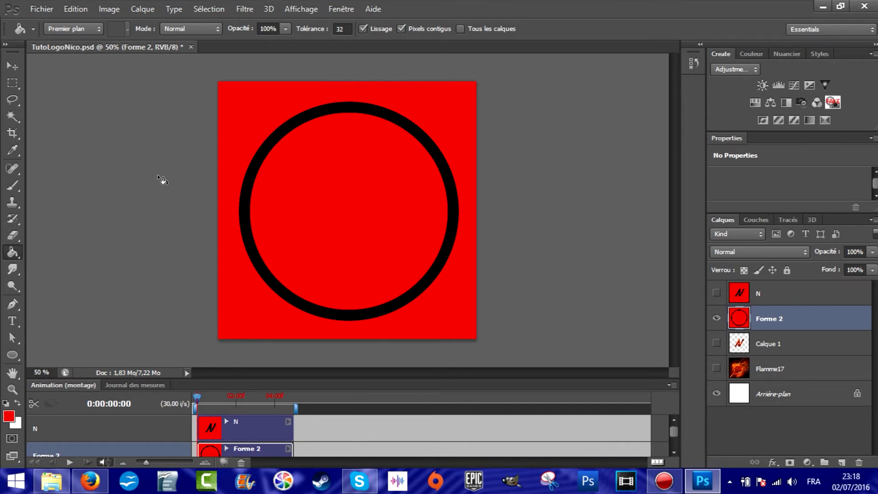
# Step: Select the black ring on the Forme 2 layer with the Magic Wand
pyautogui.click(11, 118)
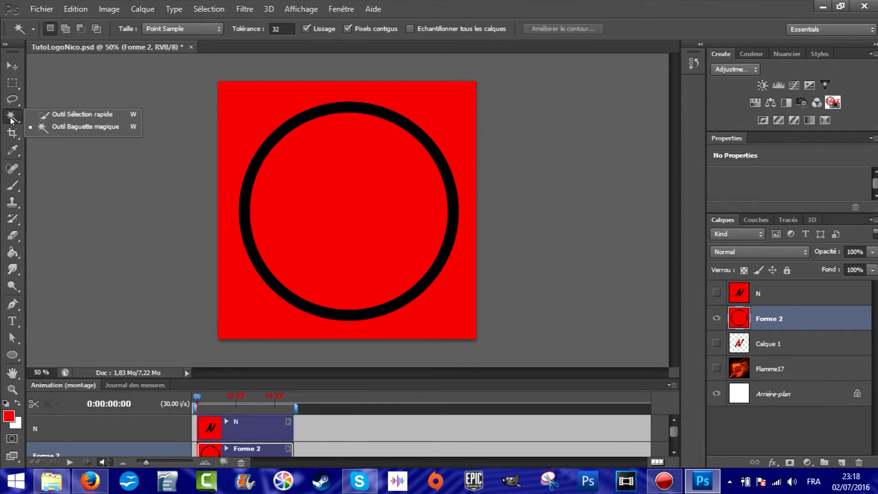
pyautogui.click(48, 129)
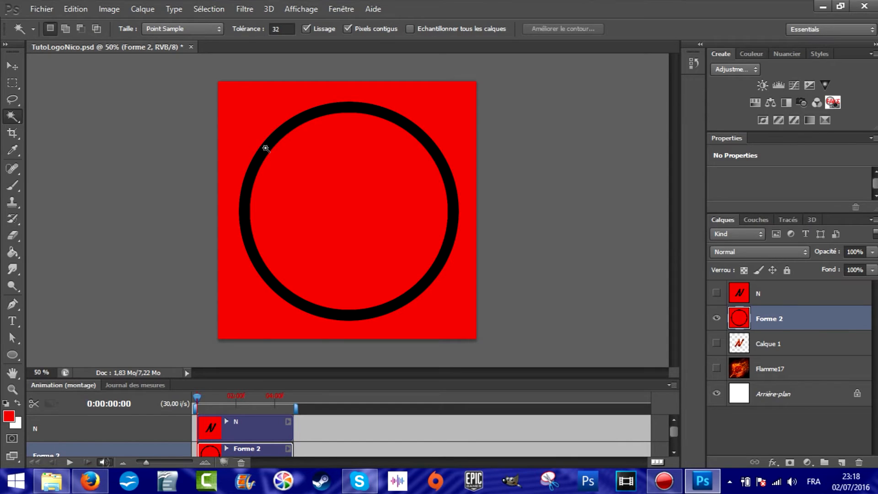
pyautogui.click(265, 148)
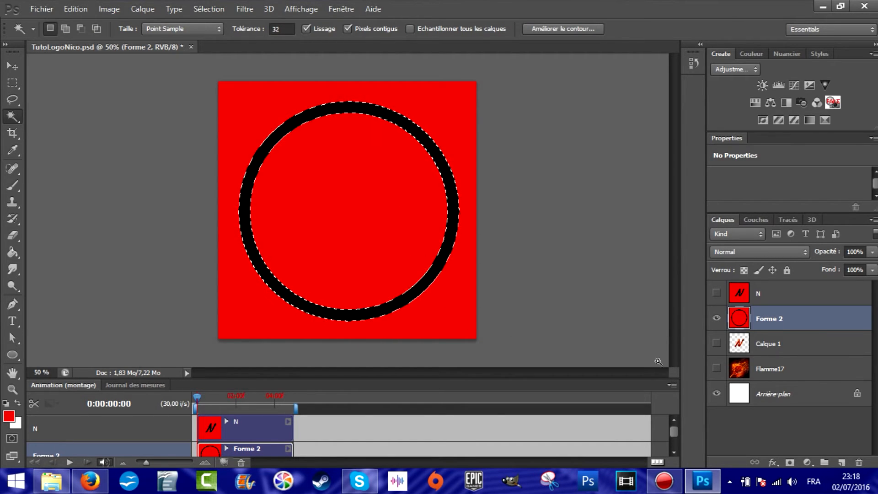
# Step: Hide Forme 2, show Flamme17, copy its ring-shaped selection to a new layer, and hide Flamme17 again
pyautogui.click(716, 320)
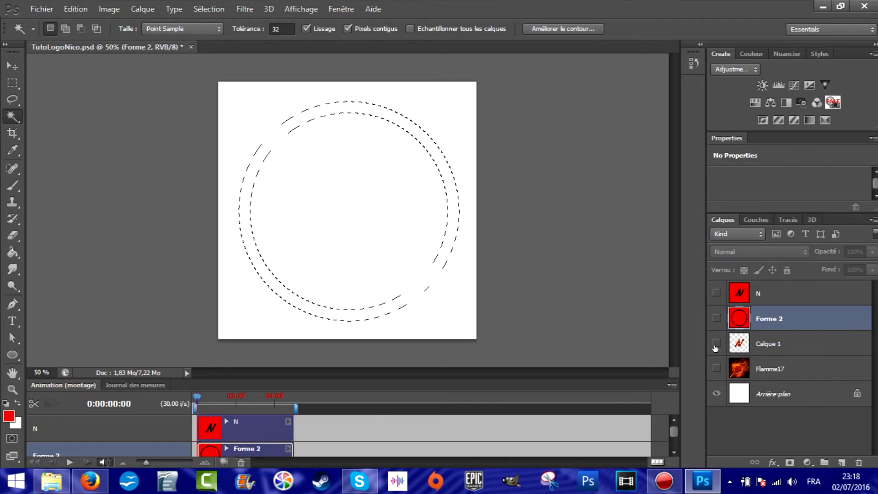
pyautogui.click(717, 368)
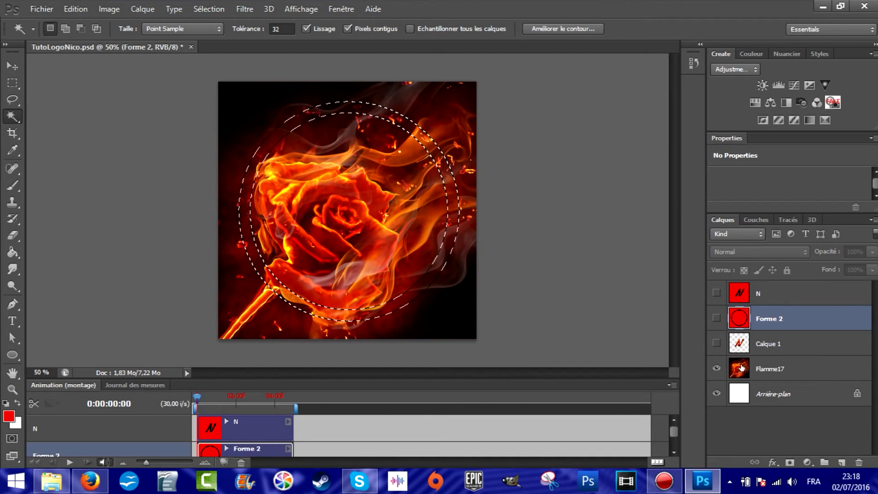
pyautogui.click(804, 370)
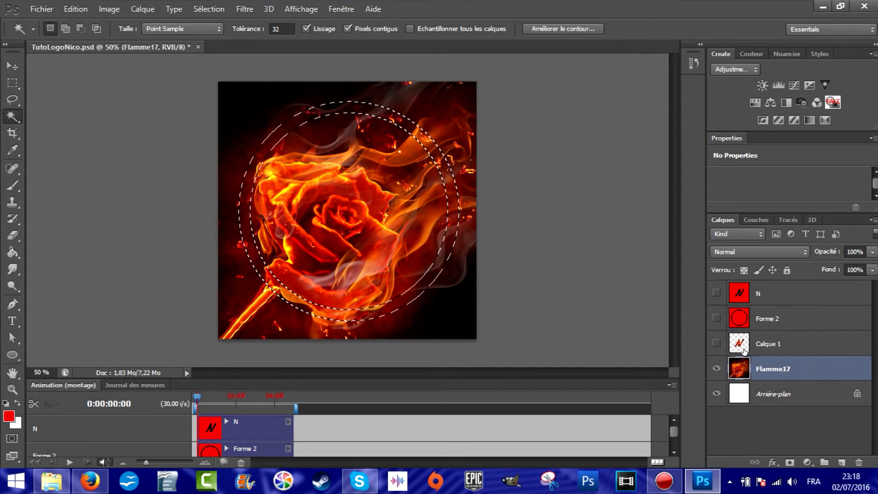
pyautogui.hotkey('ctrl', 'j')
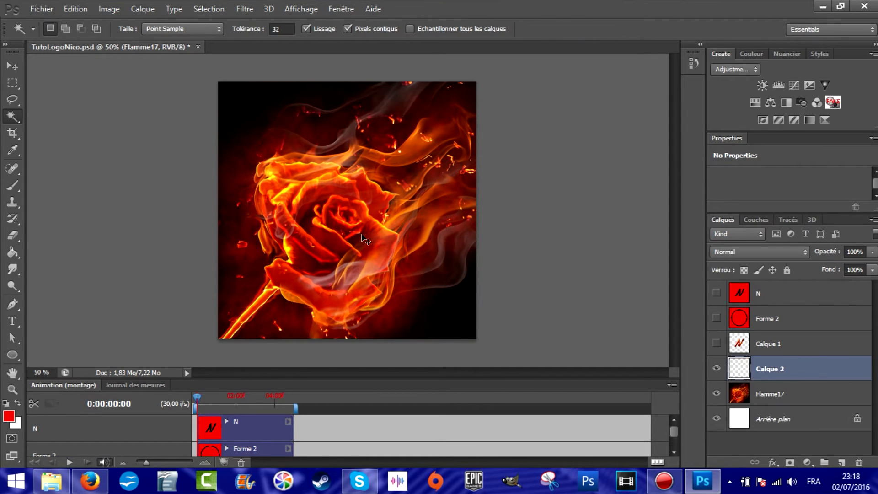
pyautogui.click(717, 394)
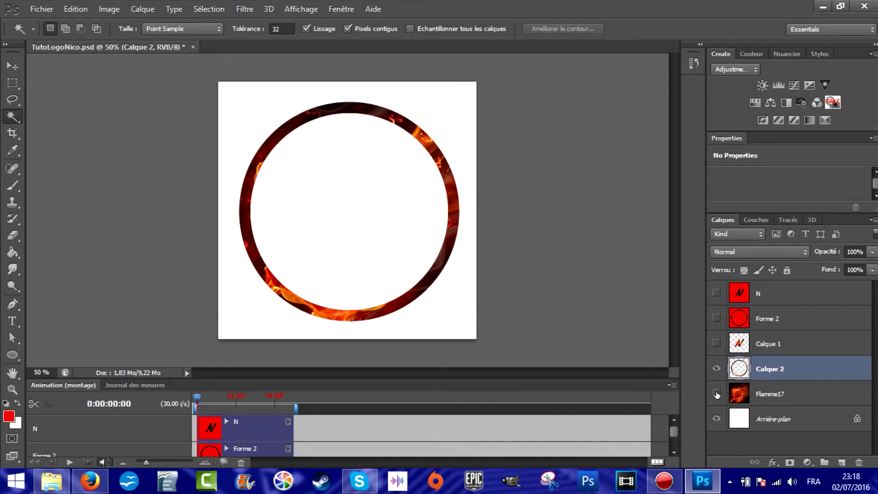
# Step: Show the flame-textured letter on Calque 1 and delete the N and Forme 2 layers
pyautogui.click(716, 344)
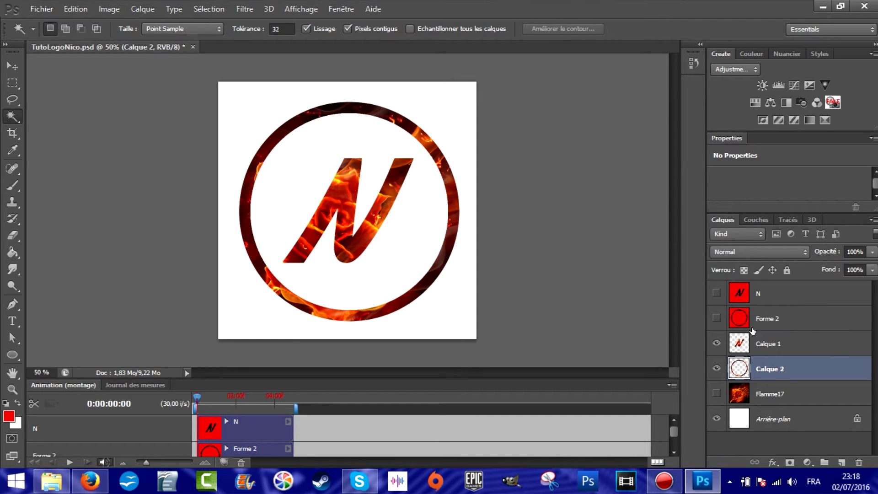
pyautogui.click(800, 343)
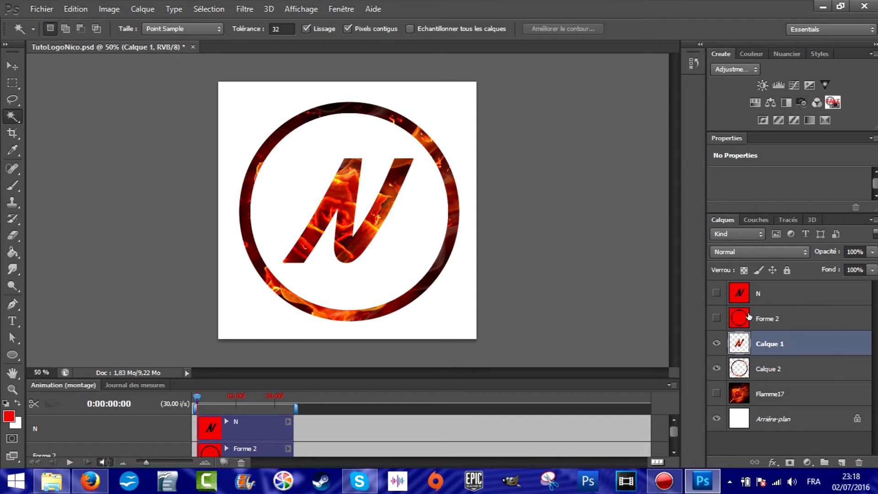
pyautogui.click(792, 293)
pyautogui.keyDown('shift'); pyautogui.click(807, 321); pyautogui.keyUp('shift')
pyautogui.rightClick(807, 321)
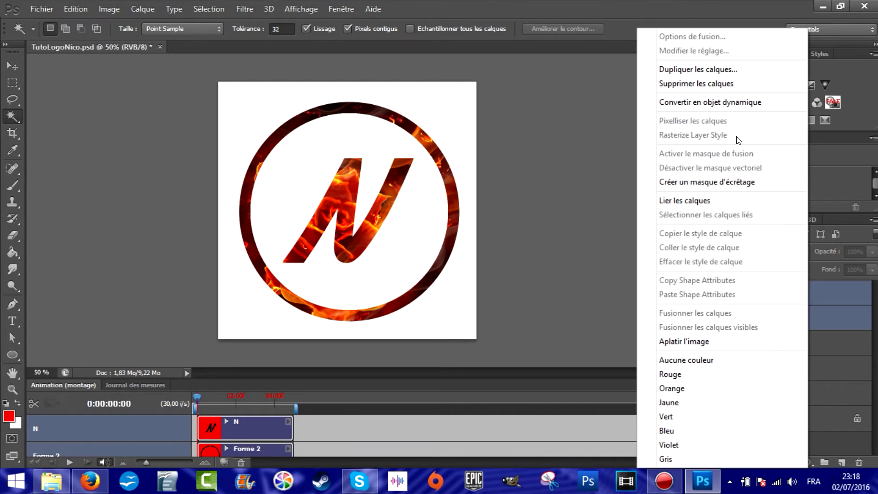
pyautogui.click(728, 83)
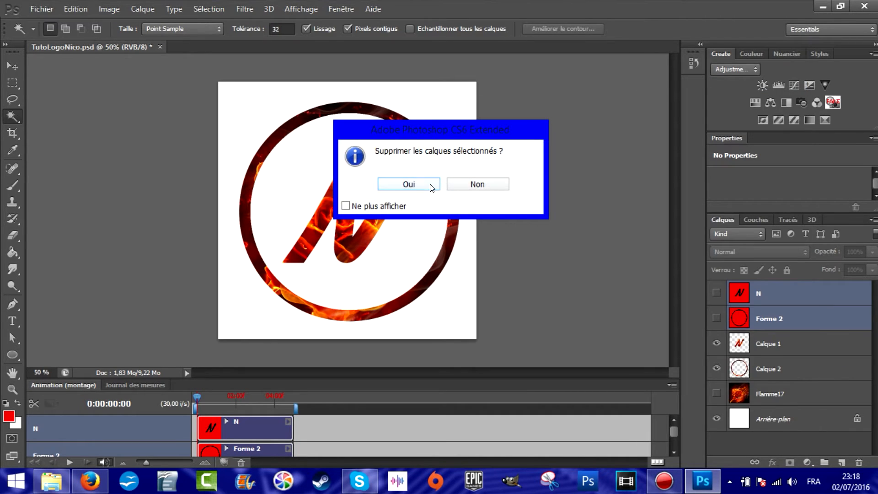
pyautogui.click(429, 184)
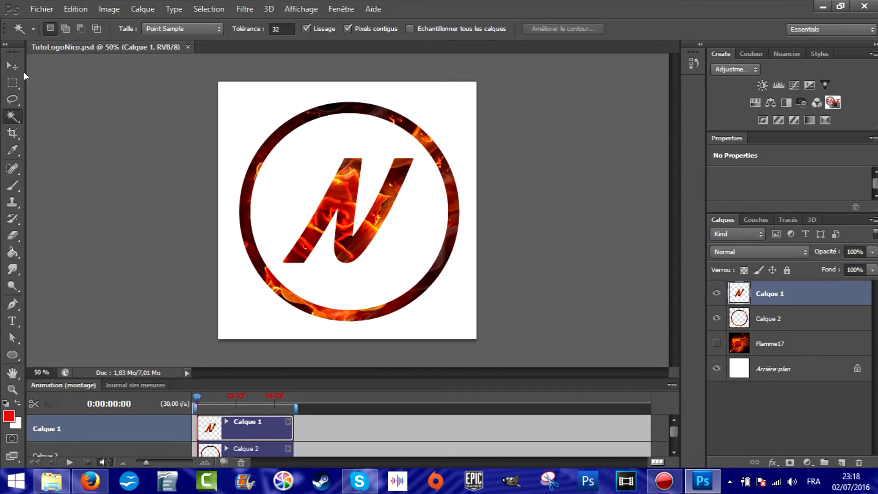
# Step: Scale the flame ring on Calque 2 up to about 116% and move it to the centre of the canvas
pyautogui.click(7, 68)
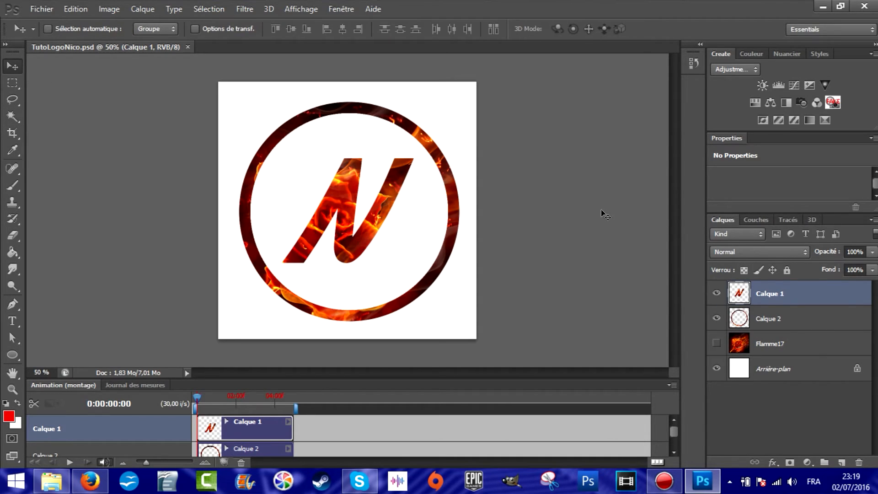
pyautogui.click(796, 317)
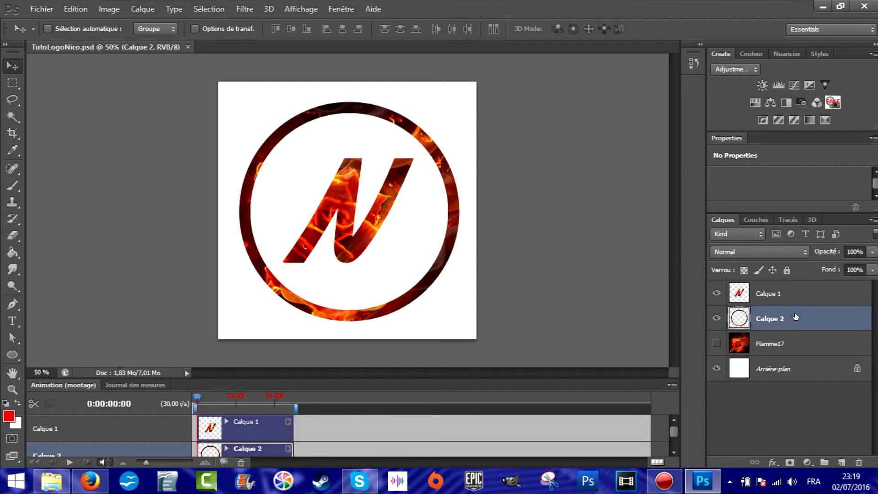
pyautogui.hotkey('ctrl', 't')
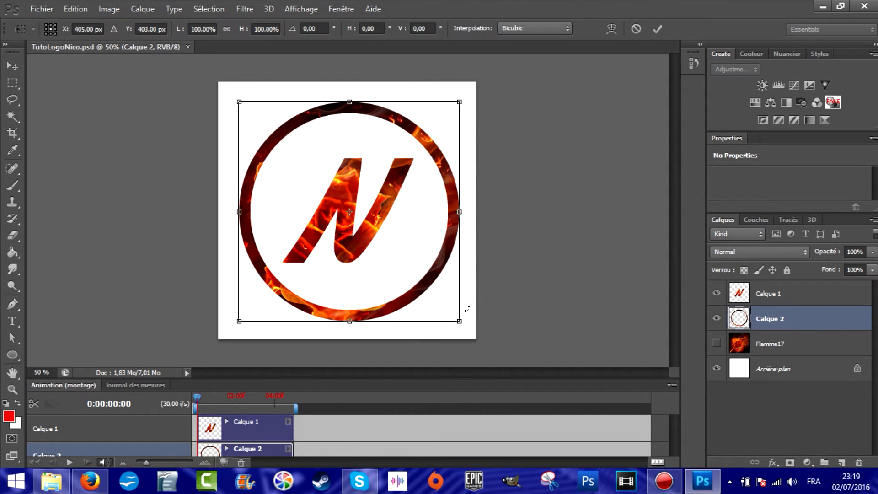
pyautogui.moveTo(460, 320); pyautogui.dragTo(495, 356)
pyautogui.click(12, 67)
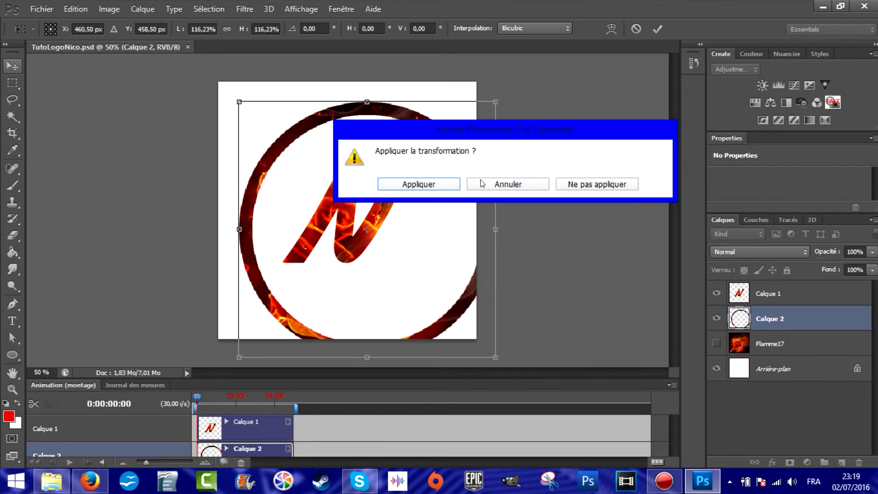
pyautogui.click(428, 180)
pyautogui.moveTo(420, 132); pyautogui.dragTo(402, 113)
# Step: Scale the flame ring down to about 89% and move it back to the canvas centre
pyautogui.hotkey('ctrl', 't')
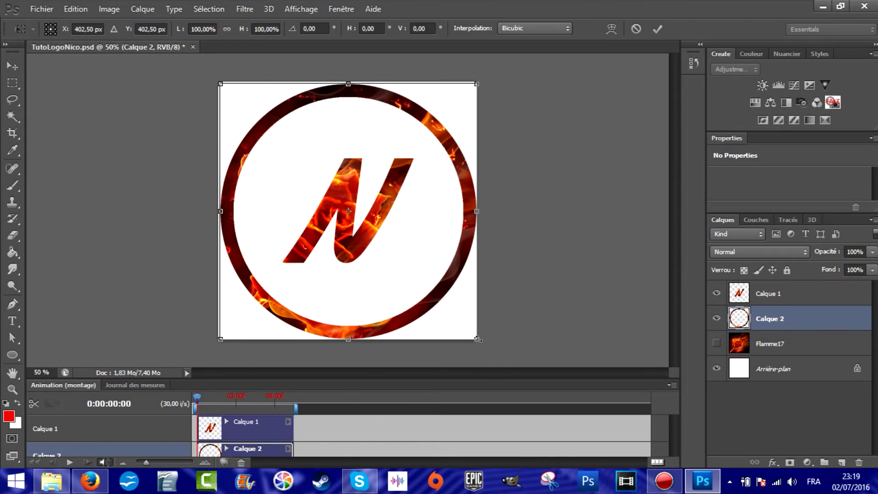
pyautogui.moveTo(478, 339); pyautogui.dragTo(449, 311)
pyautogui.click(12, 67)
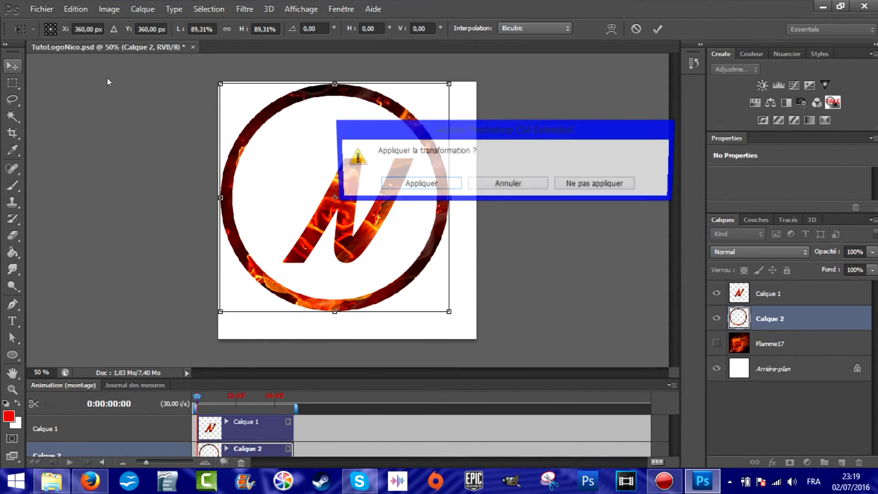
pyautogui.click(450, 184)
pyautogui.moveTo(387, 110); pyautogui.dragTo(399, 123)
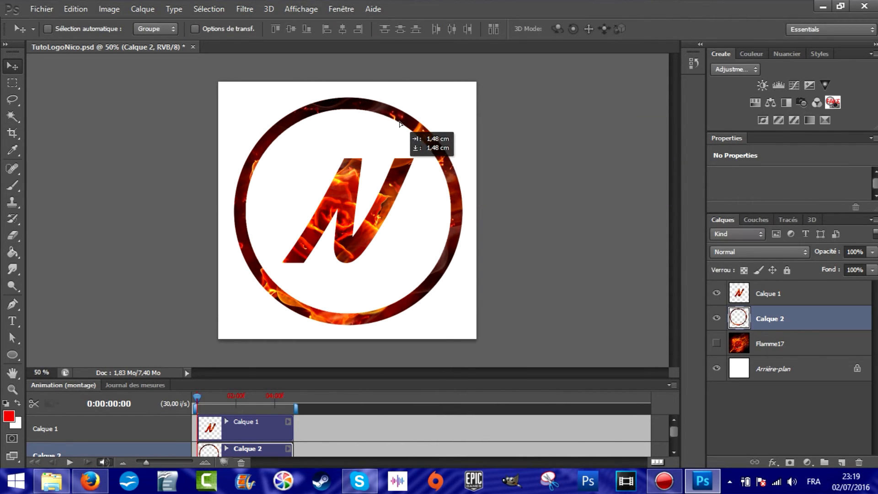
# Step: Rotate the flame letter N about -7.7°, enlarge it to about 106% by 105%, and recentre it inside the ring
pyautogui.click(806, 295)
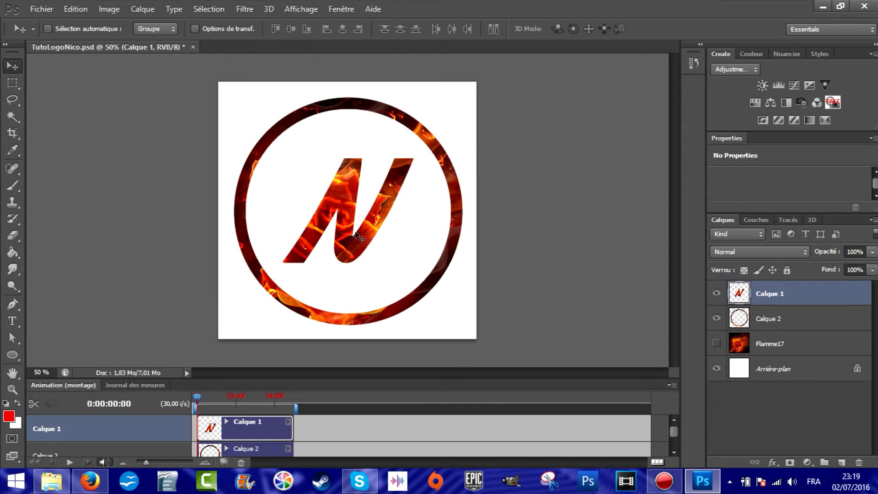
pyautogui.hotkey('ctrl', 't')
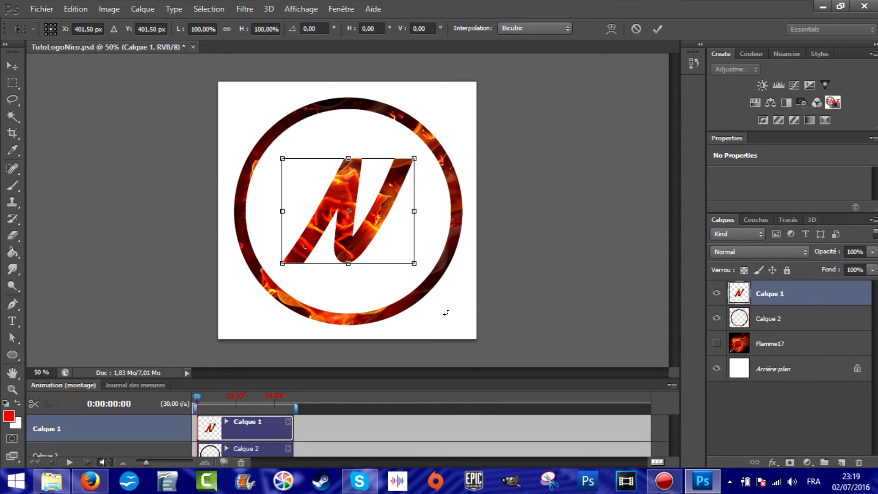
pyautogui.moveTo(427, 276); pyautogui.dragTo(452, 271)
pyautogui.moveTo(275, 168); pyautogui.dragTo(266, 163)
pyautogui.click(18, 69)
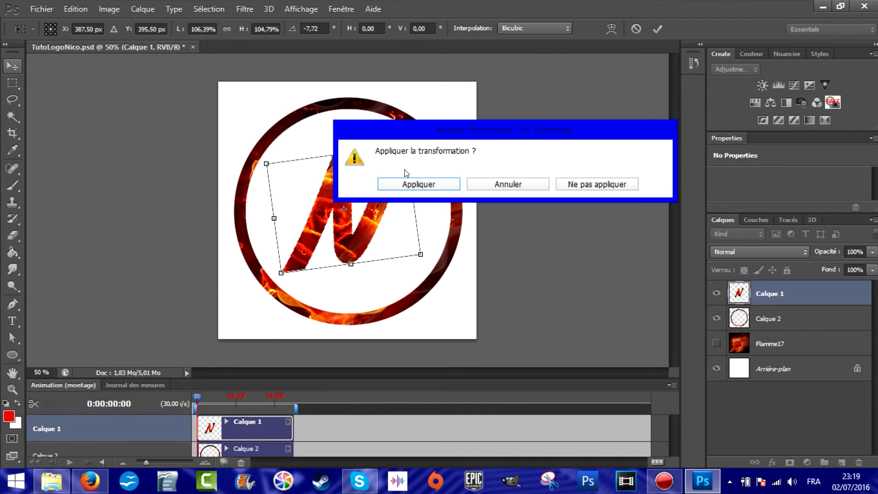
pyautogui.click(406, 180)
pyautogui.moveTo(357, 234); pyautogui.dragTo(366, 236)
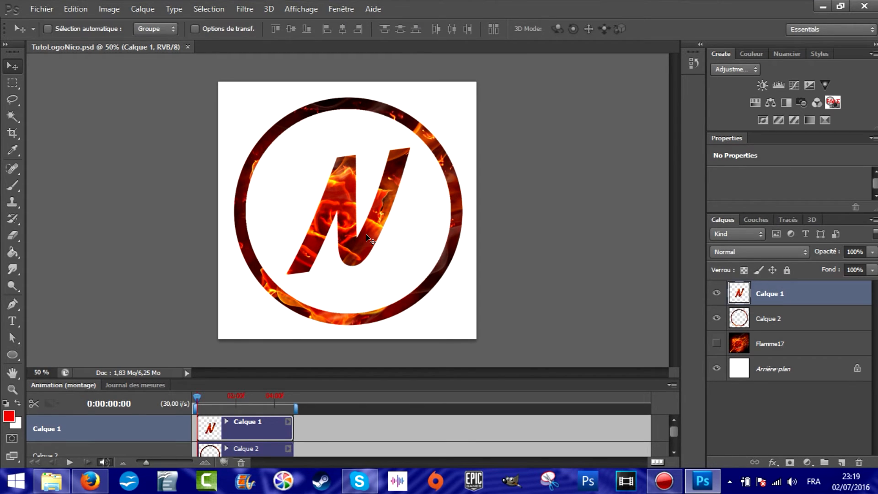
# Step: Open the Save for Web export, check the logo preview, and choose the PNG-24 format
pyautogui.click(51, 6)
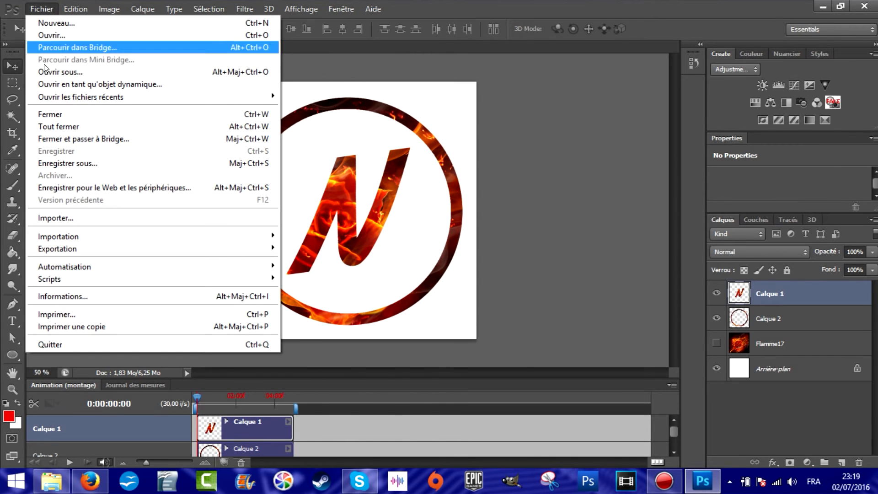
pyautogui.click(80, 191)
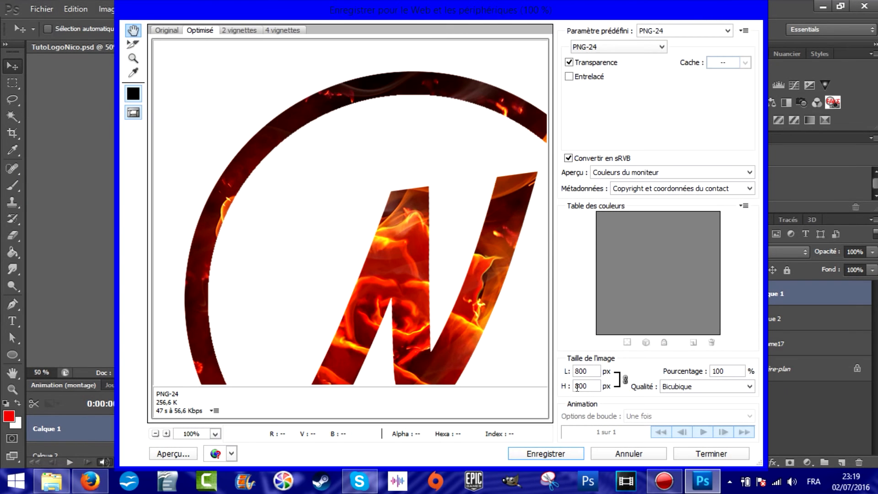
pyautogui.moveTo(393, 217); pyautogui.dragTo(270, 113)
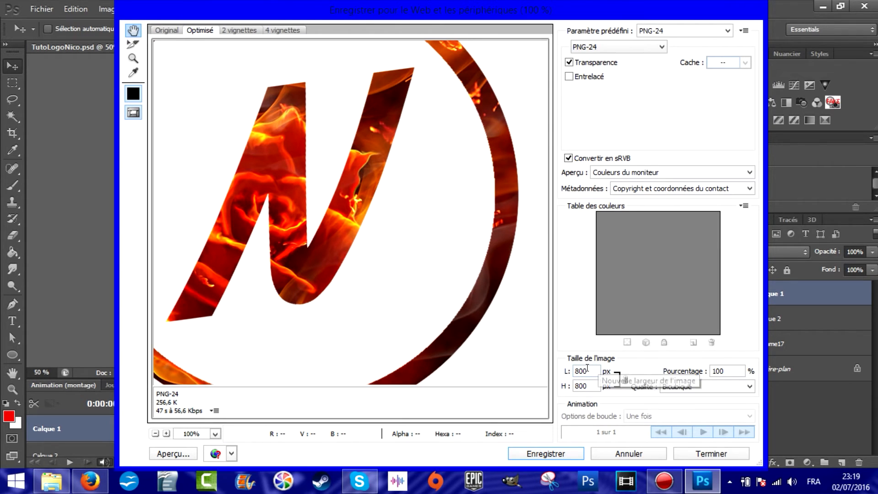
pyautogui.click(618, 47)
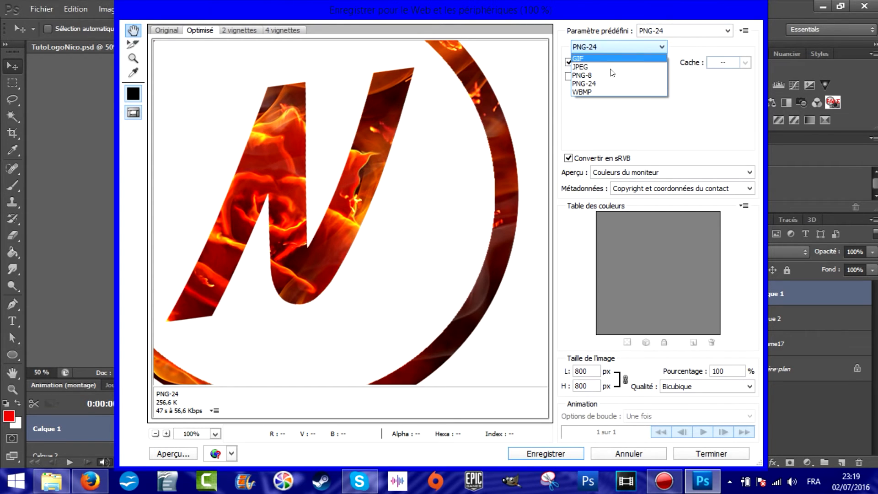
pyautogui.click(616, 44)
pyautogui.click(617, 44)
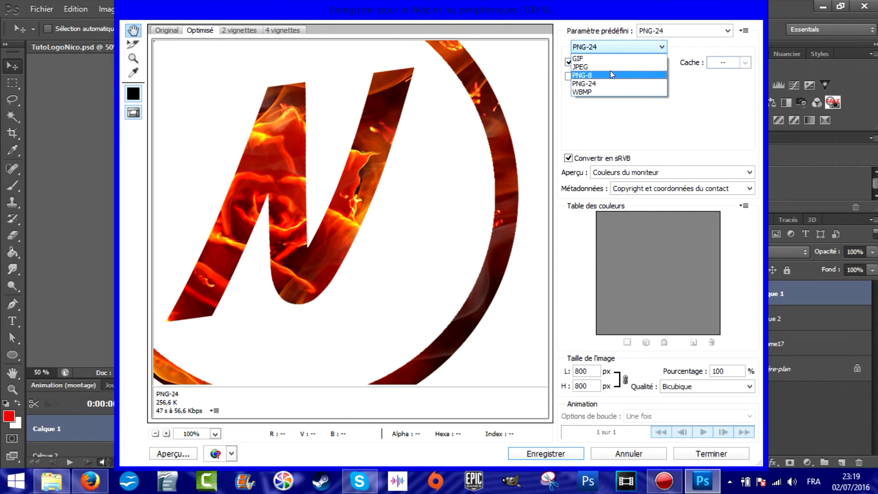
pyautogui.click(613, 84)
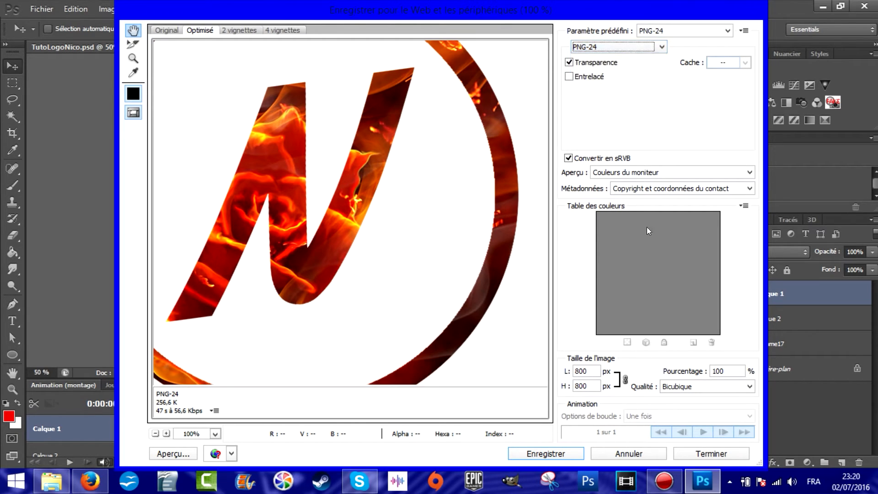
# Step: Save the PNG-24 export to the desktop (Bureau) under the file name TutoLogoNicoV1
pyautogui.click(566, 454)
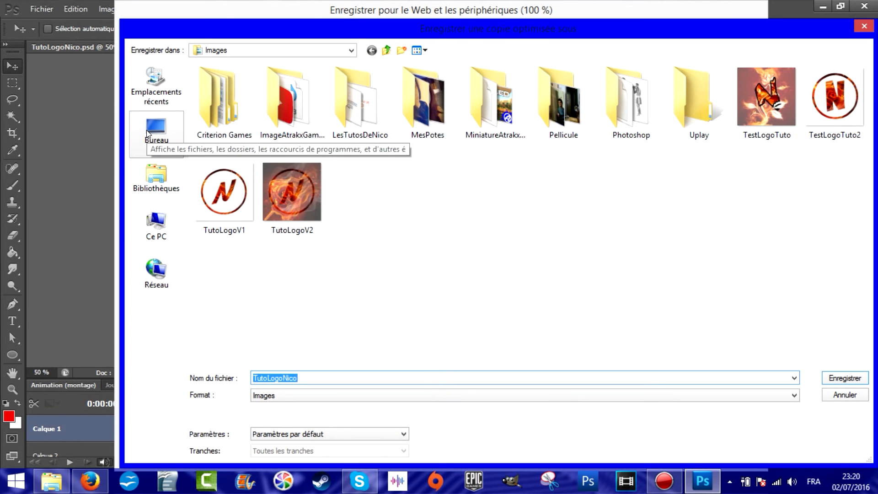
pyautogui.click(149, 130)
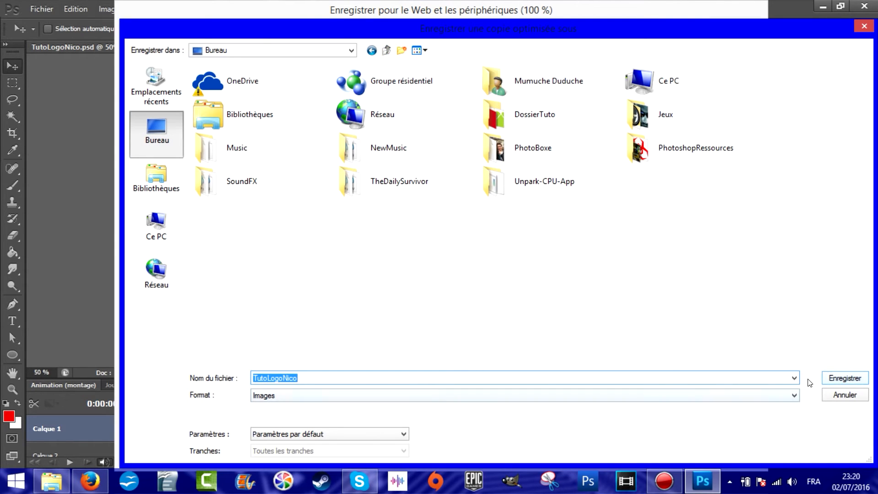
pyautogui.click(637, 375)
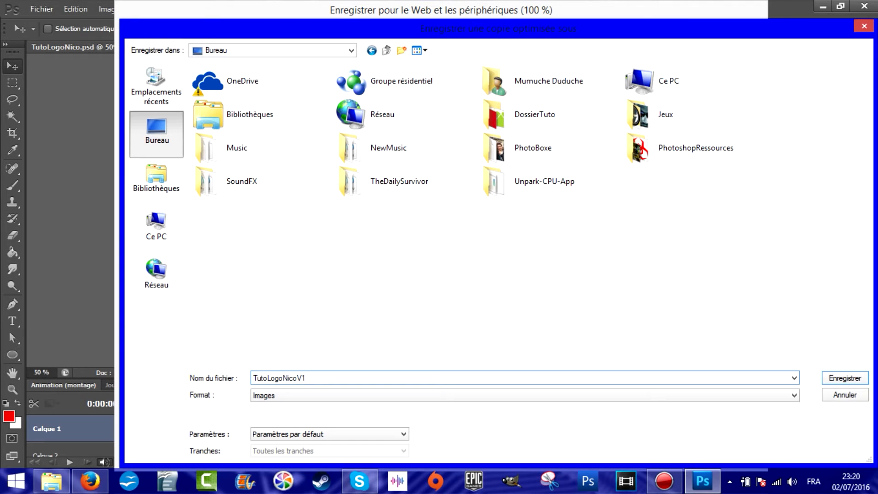
pyautogui.write('V1')
pyautogui.click(855, 372)
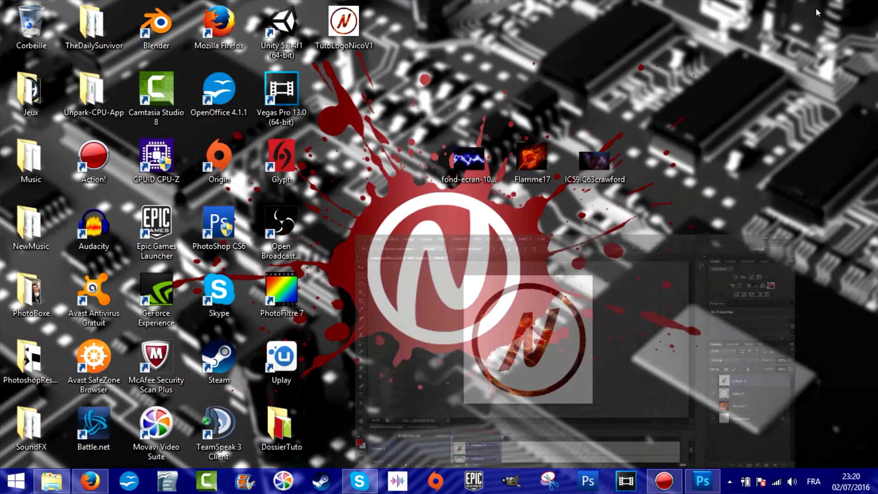
# Step: Open the exported TutoLogoNicoV1 image from the desktop, inspect it full screen, and close the viewer
pyautogui.click(823, 7)
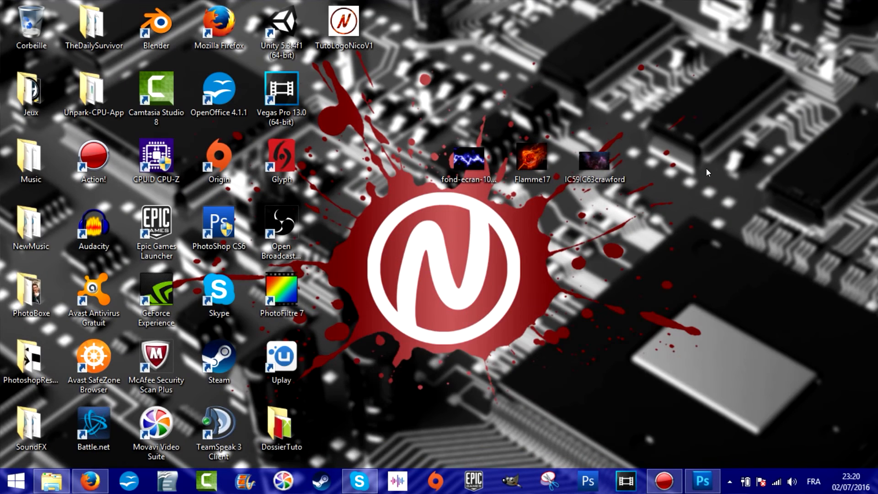
pyautogui.doubleClick(355, 27)
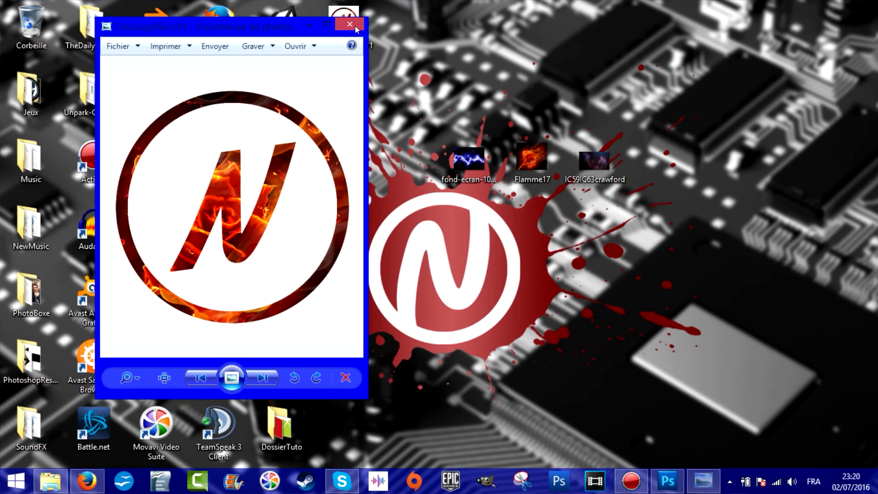
pyautogui.click(327, 24)
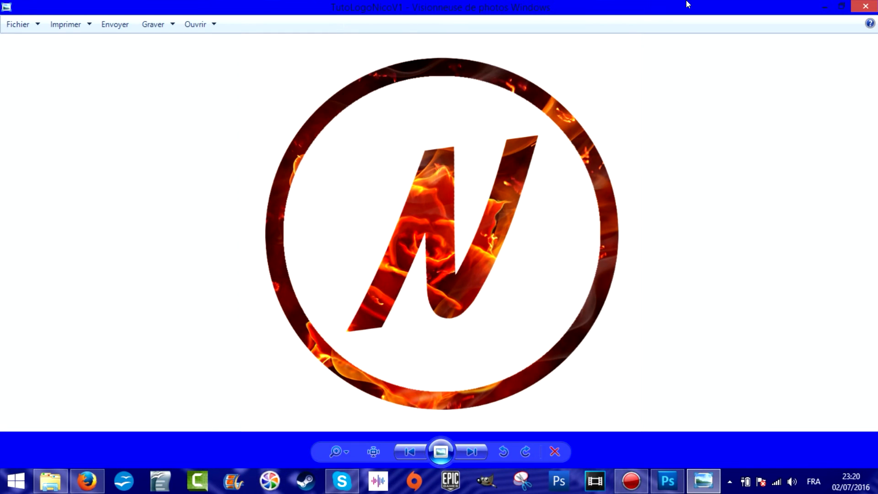
pyautogui.click(865, 5)
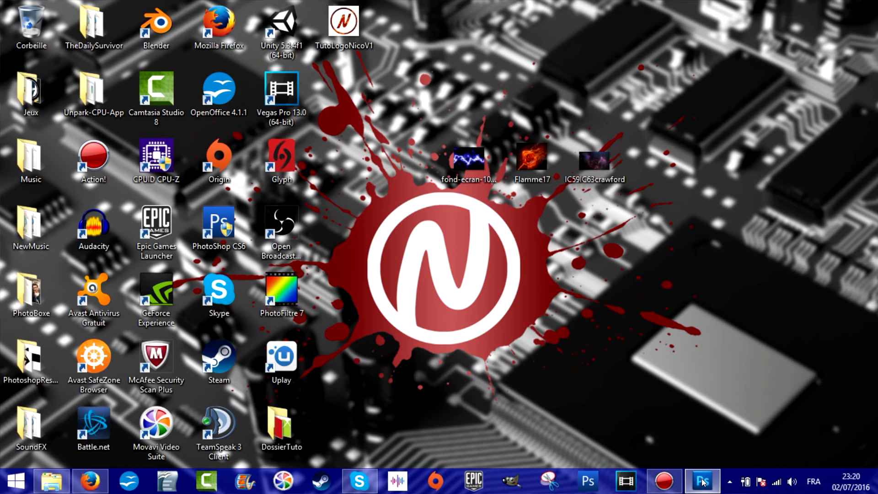
# Step: Back in Photoshop, hide the Arrière-plan layer and export the logo as a PNG-24 to the desktop, named TutoLogoNicoFondTransparent
pyautogui.click(703, 481)
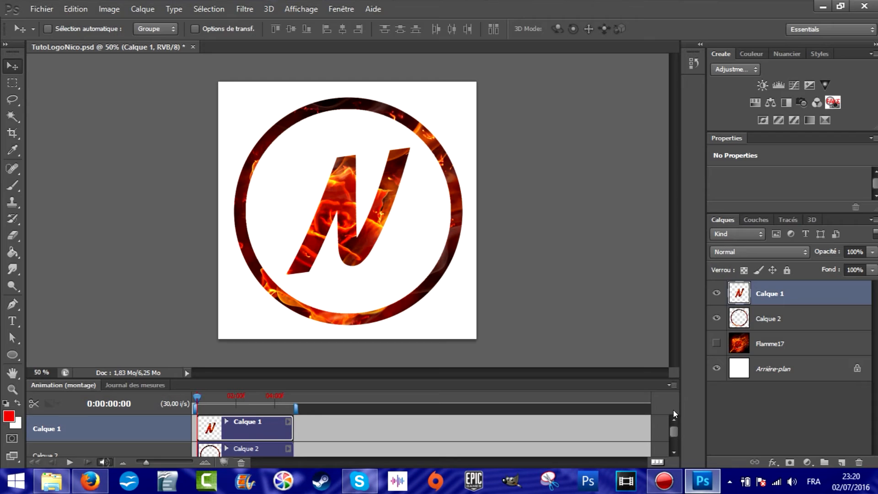
pyautogui.click(716, 368)
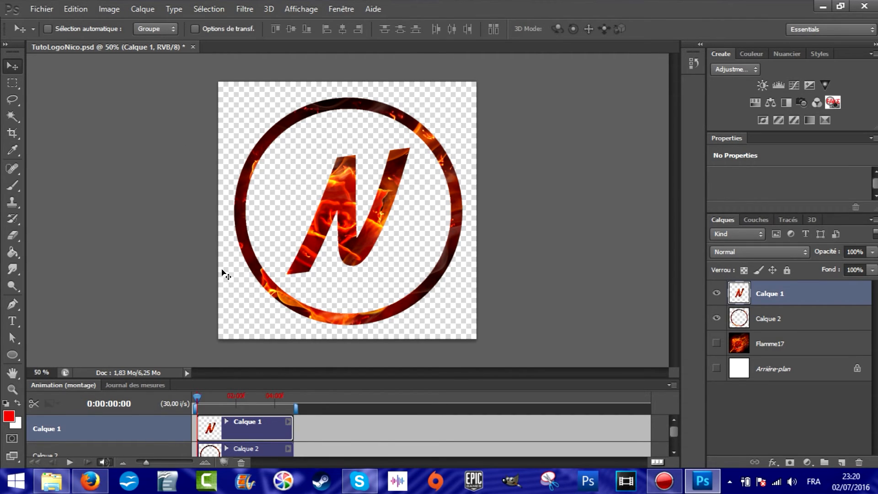
pyautogui.click(41, 9)
pyautogui.click(161, 187)
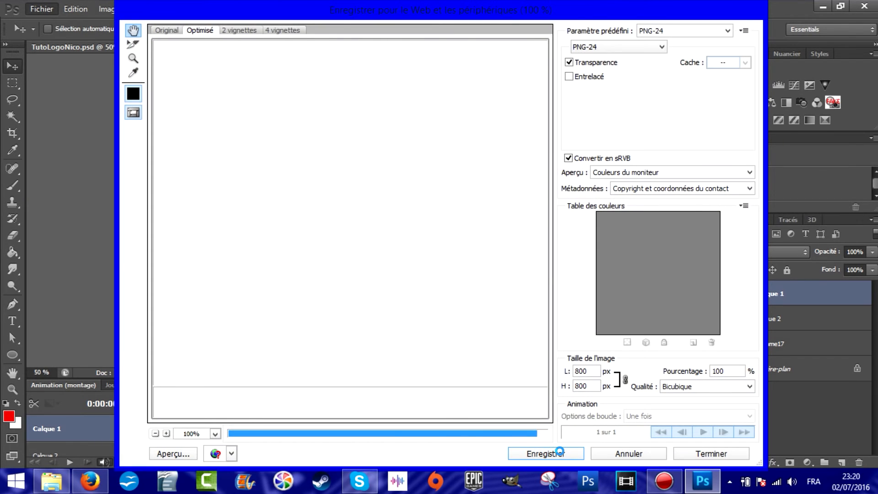
pyautogui.click(557, 450)
pyautogui.click(333, 375)
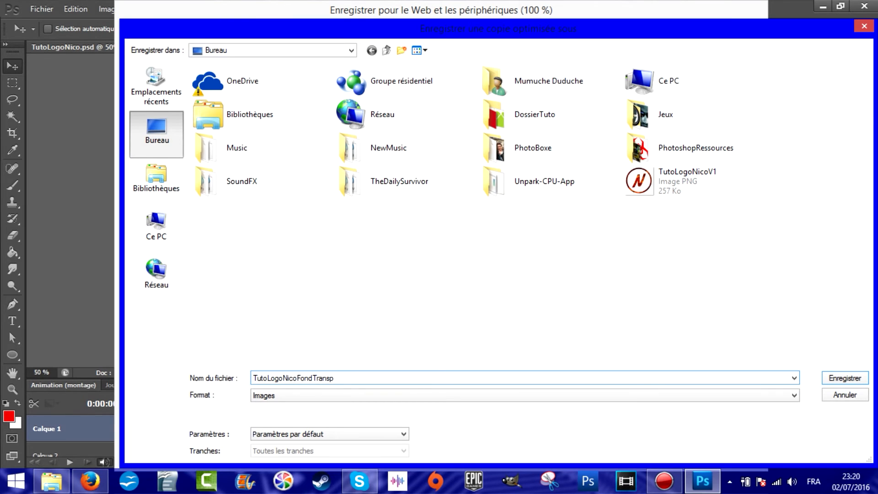
pyautogui.click(173, 180)
pyautogui.click(179, 140)
pyautogui.click(845, 377)
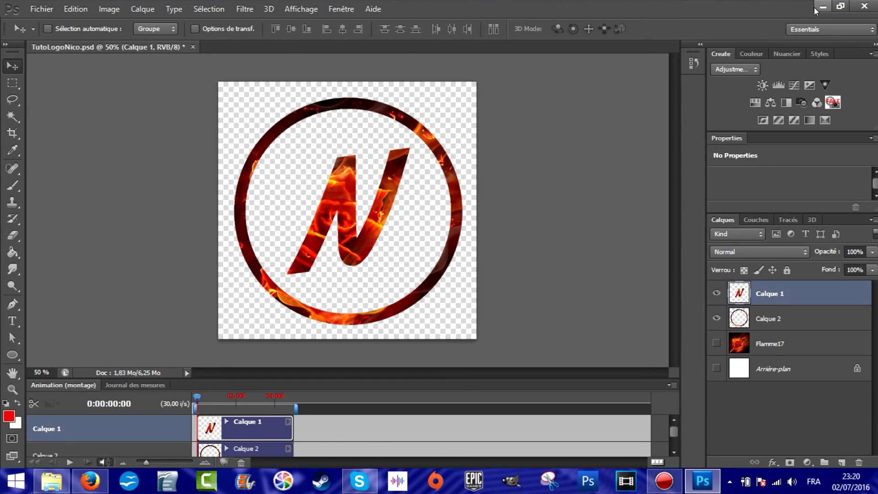
pyautogui.click(815, 7)
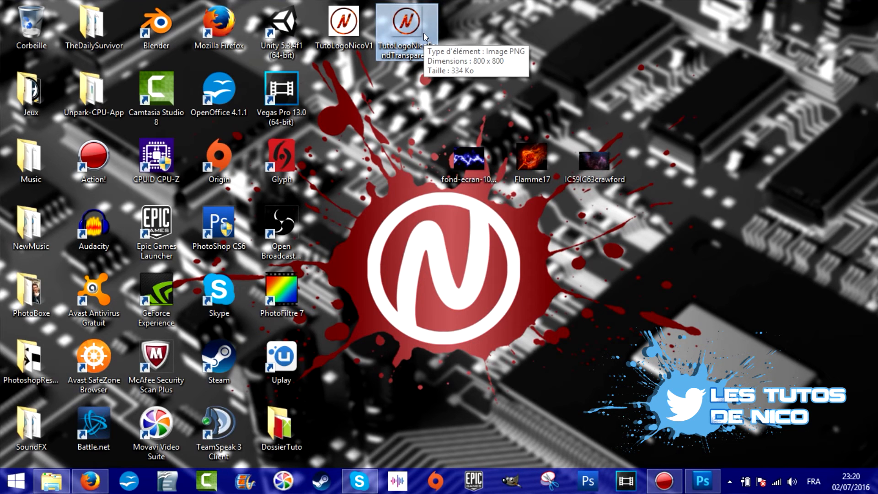
# Step: Return to the Photoshop document and make the Arrière-plan and Flamme17 layers visible again
pyautogui.click(710, 480)
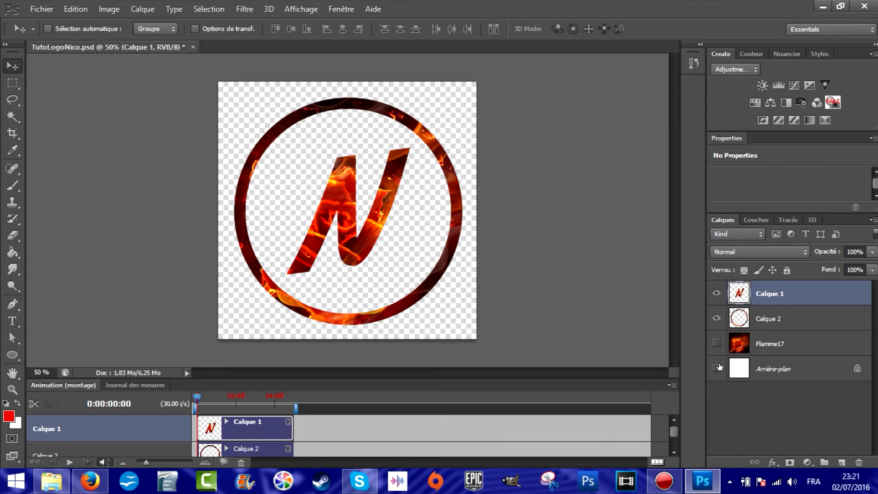
pyautogui.click(714, 369)
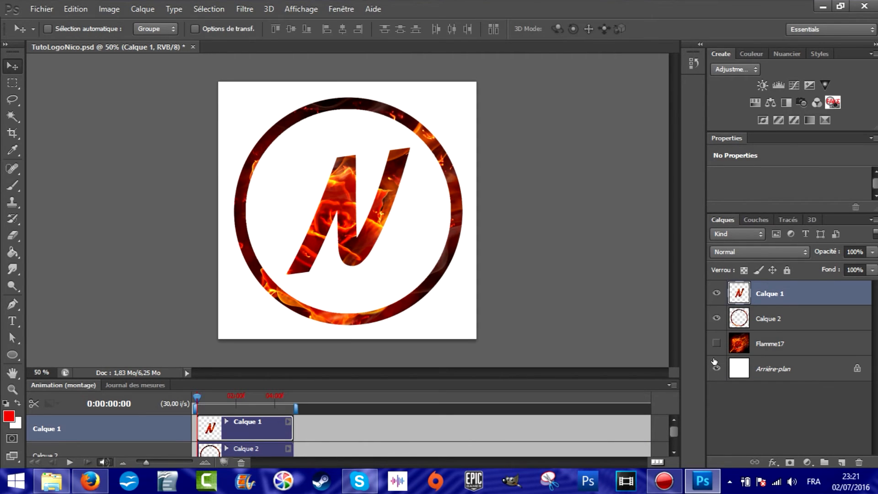
pyautogui.click(715, 343)
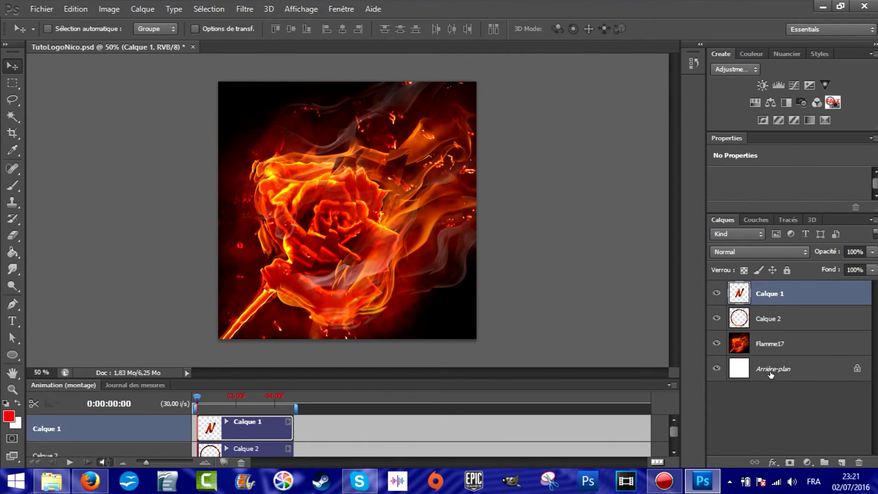
# Step: Try to move the locked Arrière-plan layer above the Flamme17 layer
pyautogui.moveTo(771, 373); pyautogui.dragTo(777, 339)
pyautogui.click(777, 371)
pyautogui.moveTo(778, 371)
pyautogui.mouseDown()
pyautogui.moveTo(778, 337)
pyautogui.moveTo(785, 367)
pyautogui.mouseUp()
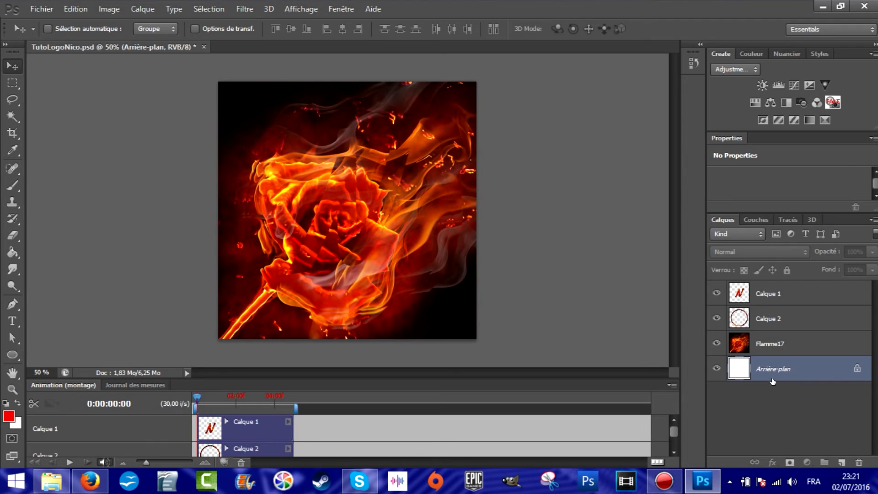
pyautogui.moveTo(776, 369); pyautogui.dragTo(793, 328)
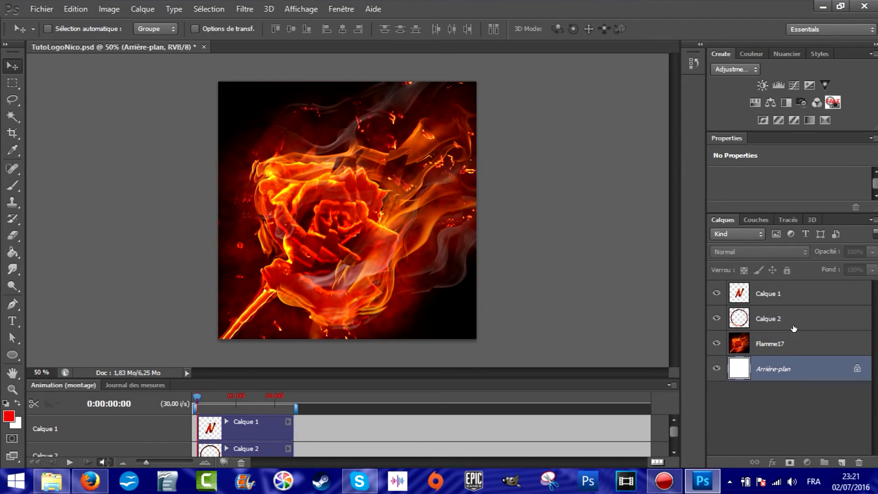
pyautogui.rightClick(859, 370)
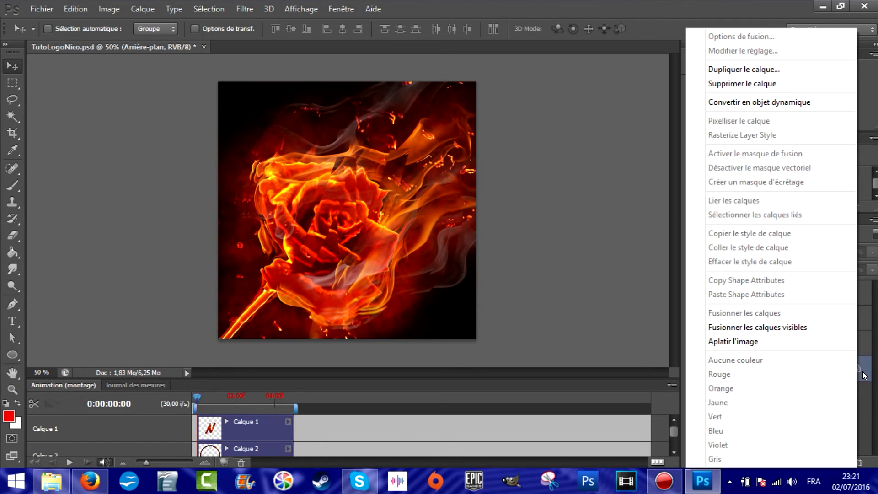
pyautogui.click(862, 389)
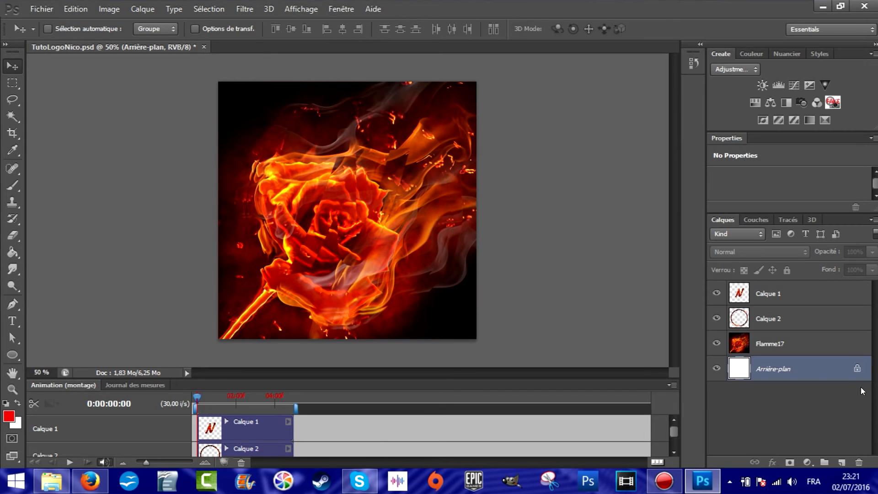
pyautogui.rightClick(801, 365)
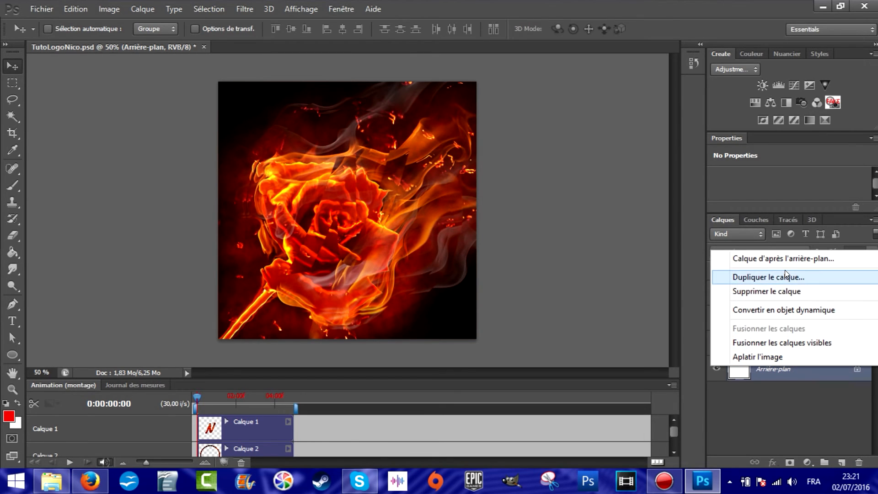
pyautogui.click(784, 270)
pyautogui.click(583, 121)
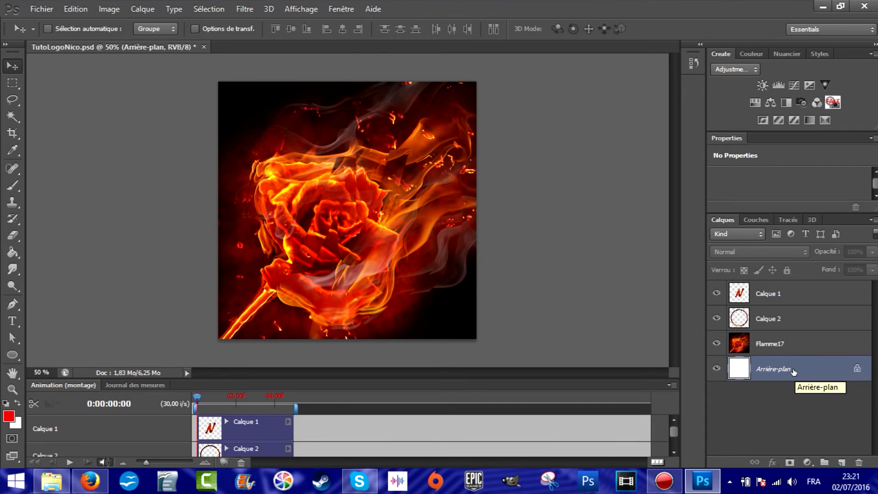
# Step: Duplicate the Arrière-plan layer within the same document and name the copy Blanc
pyautogui.rightClick(794, 368)
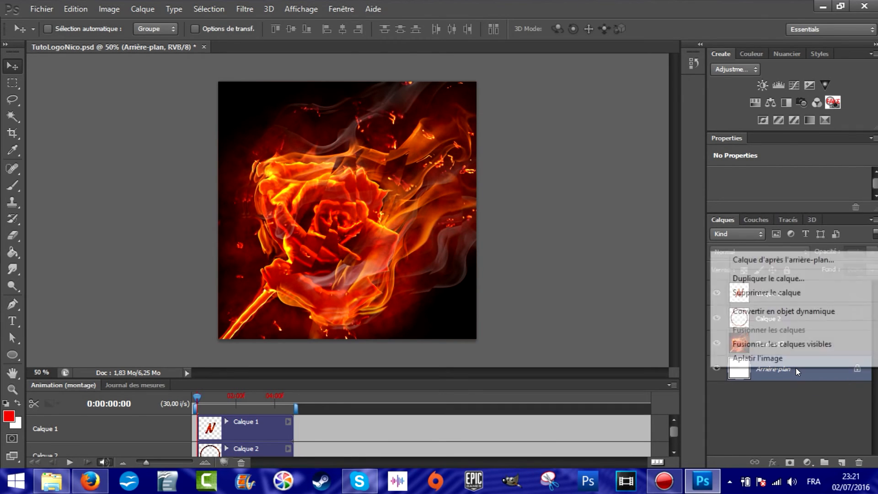
pyautogui.click(792, 279)
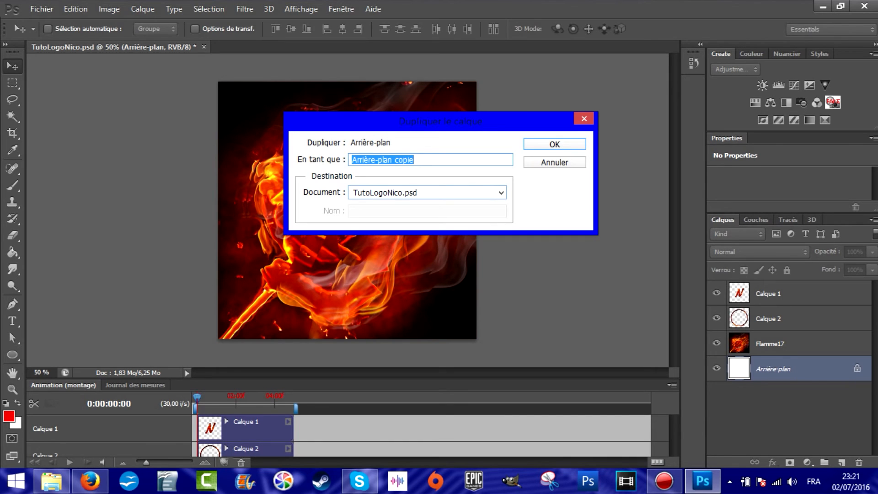
pyautogui.write('Blanc')
pyautogui.press('Return')
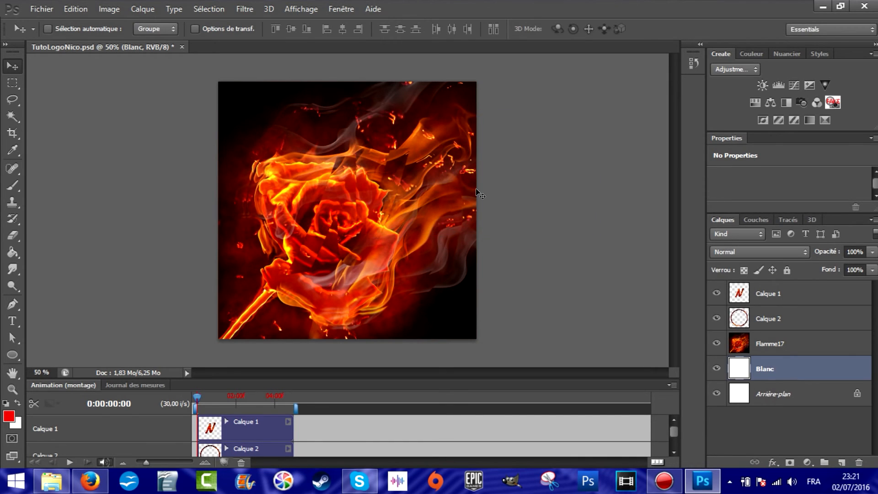
# Step: Delete the original Arrière-plan layer and move the Blanc layer above Flamme17
pyautogui.rightClick(811, 401)
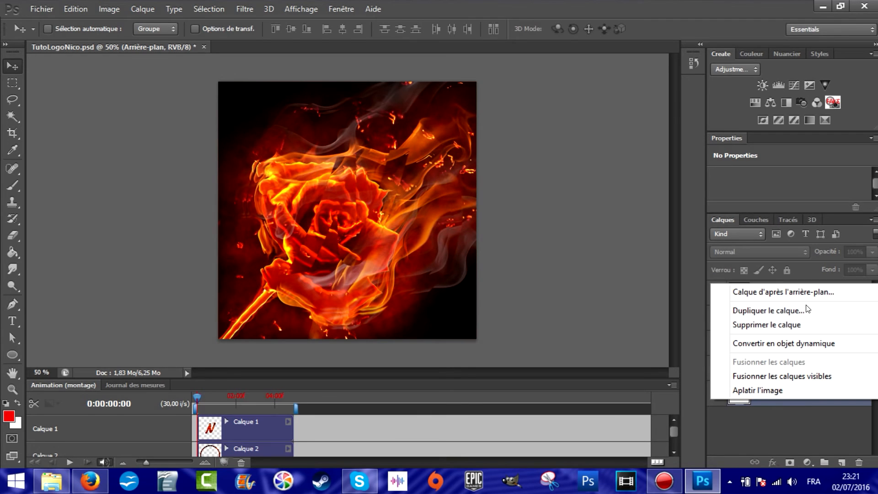
pyautogui.click(820, 327)
pyautogui.click(427, 184)
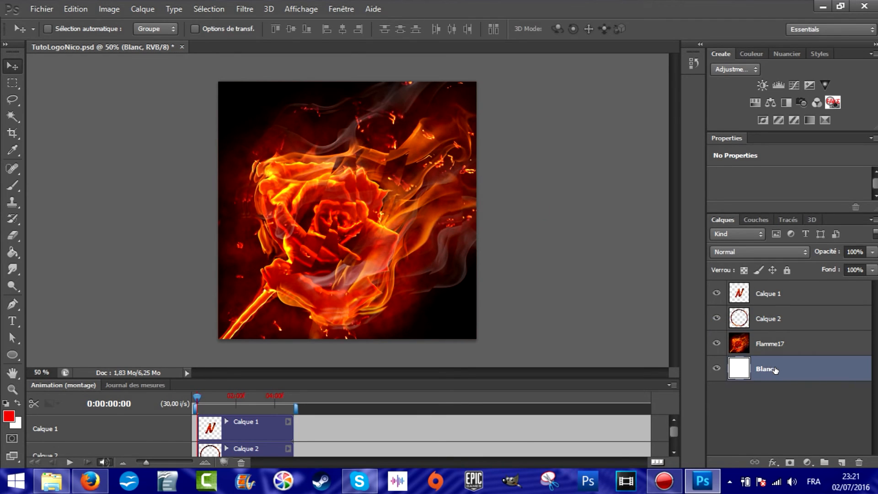
pyautogui.moveTo(775, 369); pyautogui.dragTo(780, 336)
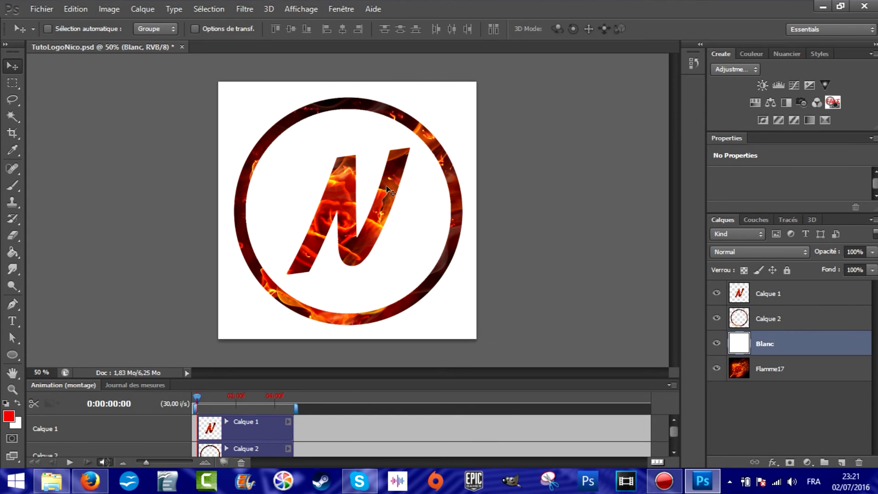
# Step: Uncover the desktop to look at the exported logo files, and restore the Photoshop window to full screen
pyautogui.moveTo(706, 6); pyautogui.dragTo(562, 187)
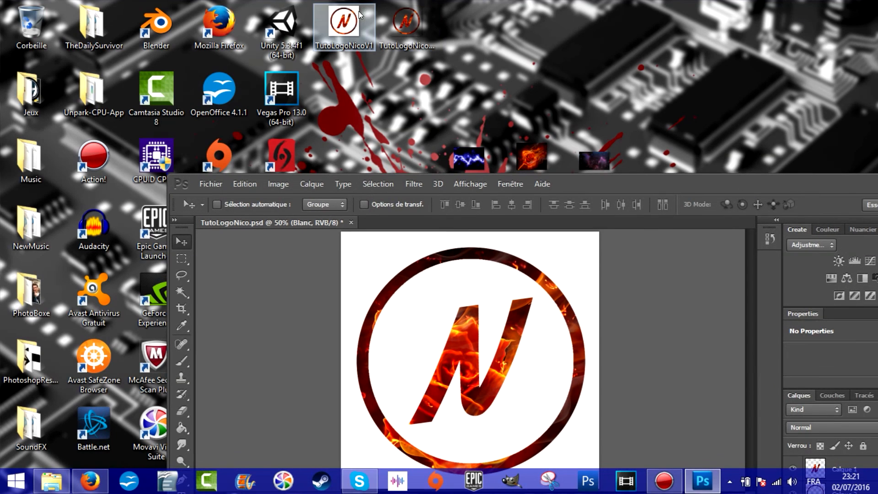
pyautogui.moveTo(816, 181); pyautogui.dragTo(686, 2)
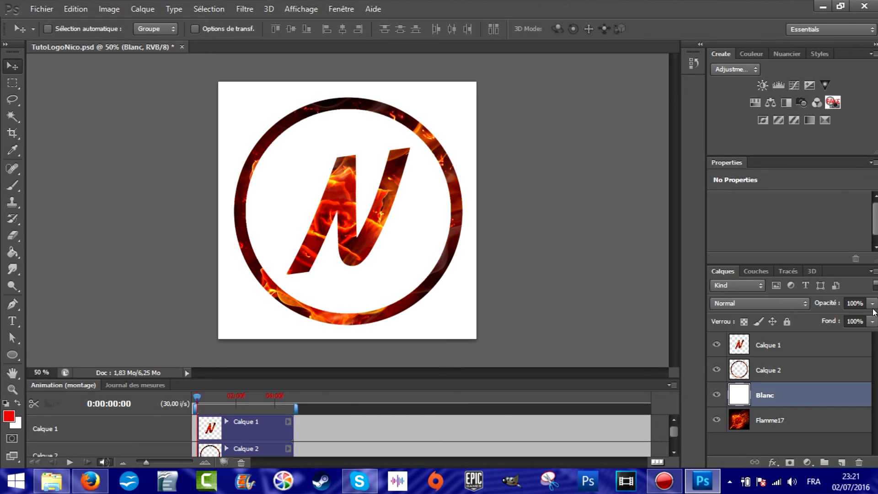
# Step: Lower the opacity of the Blanc layer to 57% so the flame image shows through faded, and save the document
pyautogui.click(872, 304)
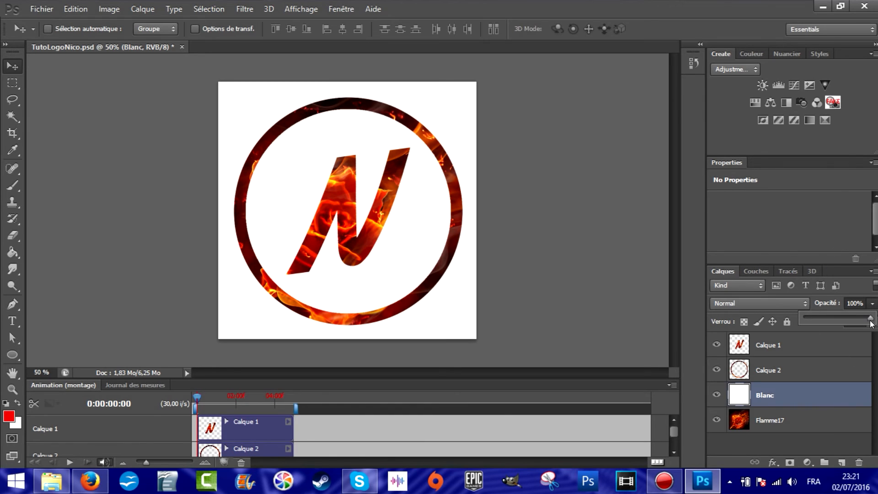
pyautogui.moveTo(855, 313); pyautogui.dragTo(809, 309)
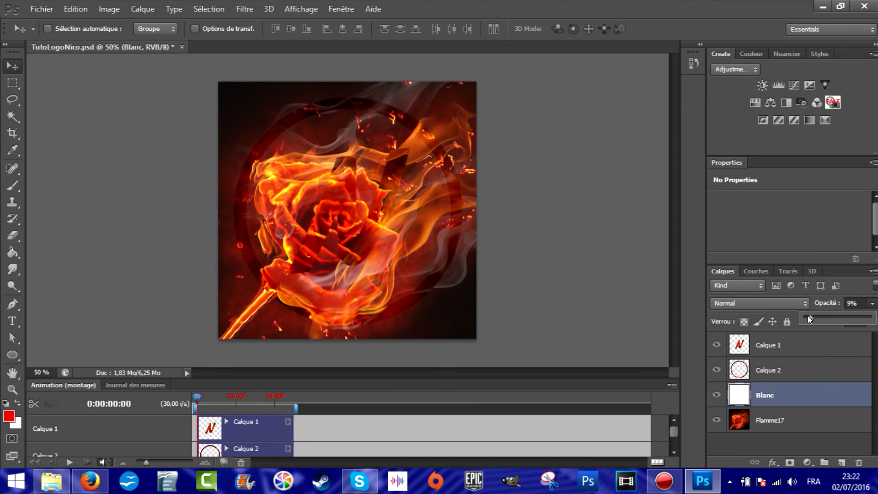
pyautogui.moveTo(808, 326); pyautogui.dragTo(808, 315)
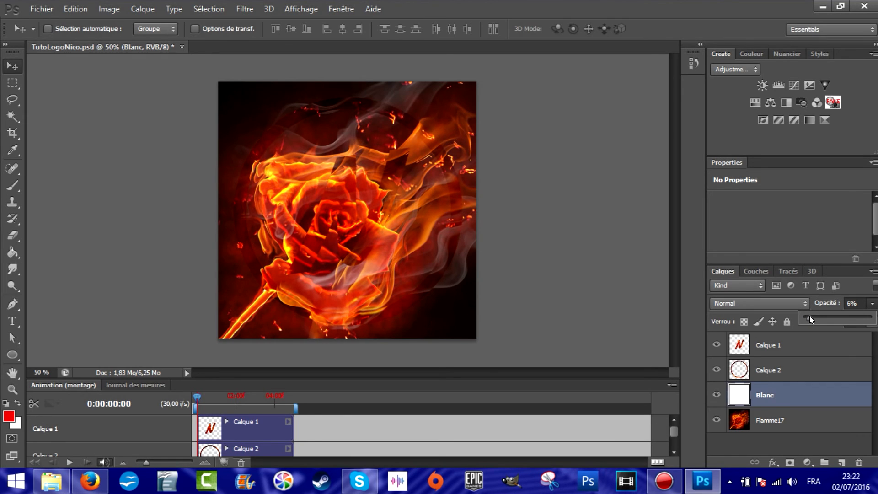
pyautogui.moveTo(809, 316); pyautogui.dragTo(822, 316)
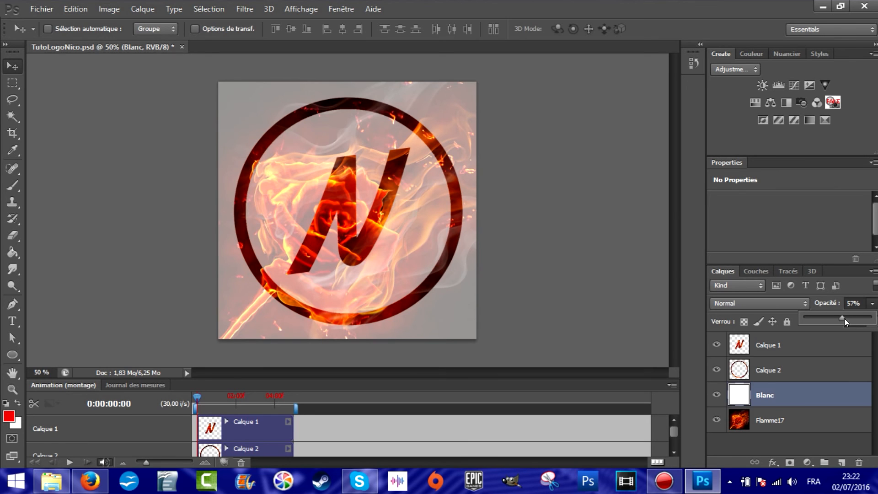
pyautogui.press('Return')
pyautogui.hotkey('ctrl', 's')
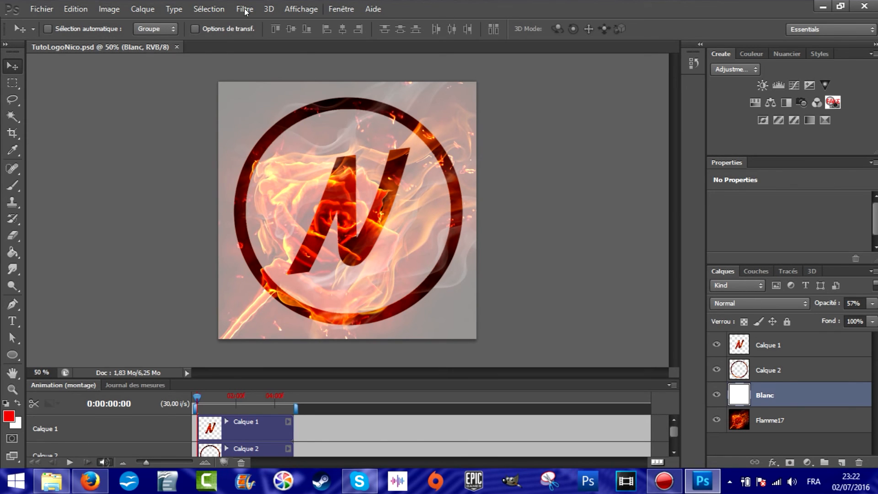
# Step: Export the faded flame version for the web as an 800 x 800 px PNG-24 with transparency, named TutoLogoNicoV2, on the desktop
pyautogui.click(41, 8)
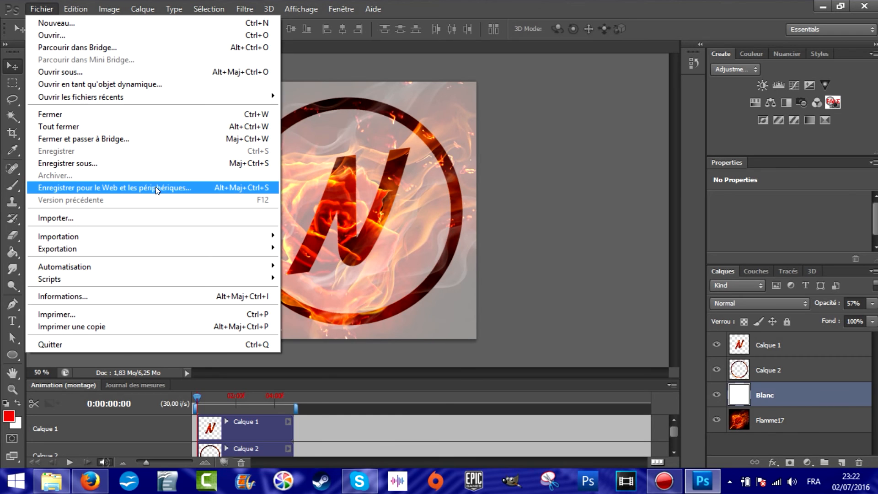
pyautogui.click(156, 187)
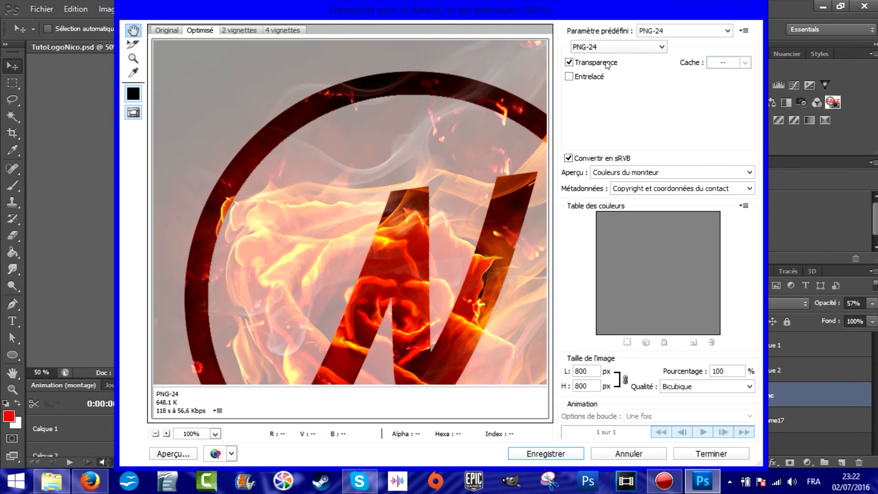
pyautogui.click(558, 457)
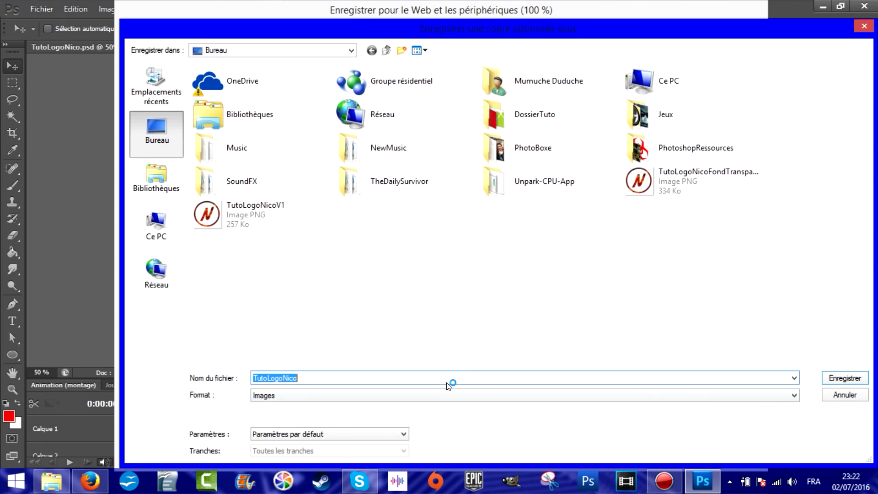
pyautogui.click(438, 379)
pyautogui.write('V2')
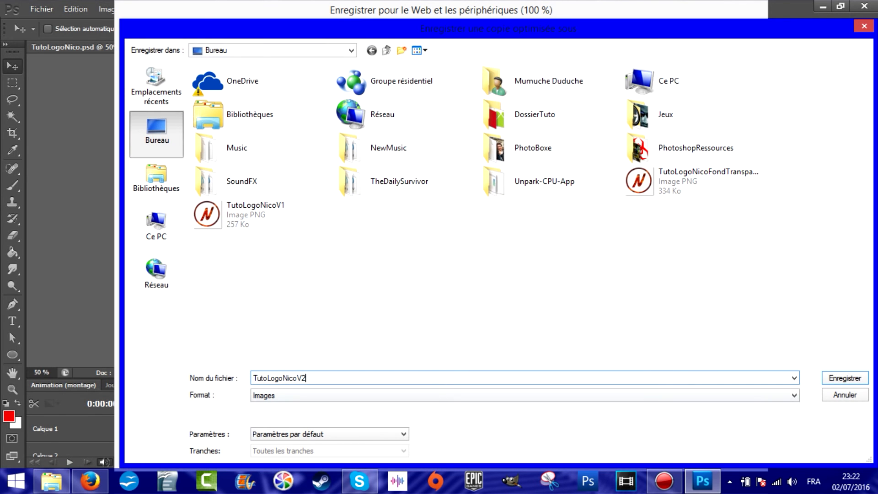
pyautogui.click(845, 378)
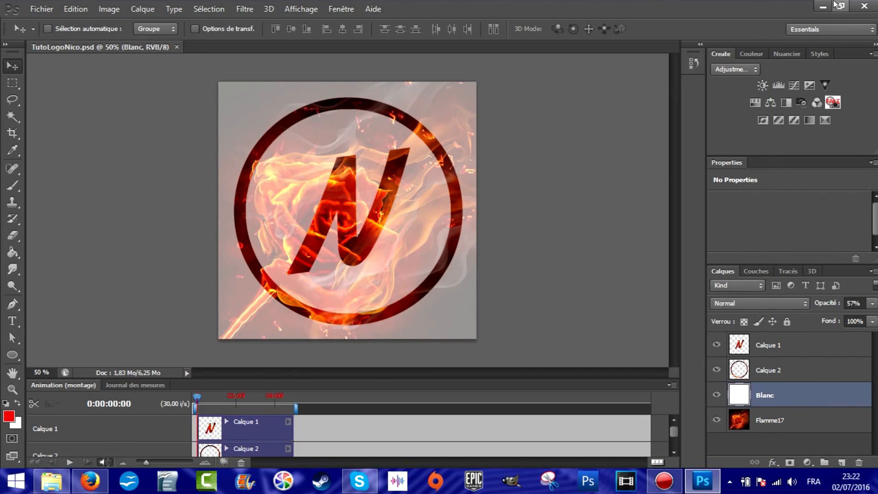
# Step: Minimize Photoshop, open the exported TutoLogoNicoV2 image from the desktop in the photo viewer, and reduce its window
pyautogui.click(822, 7)
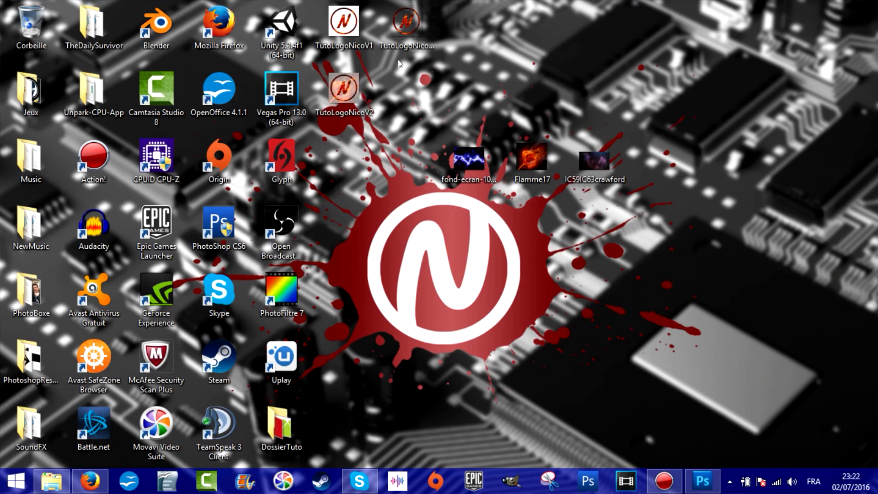
pyautogui.doubleClick(354, 82)
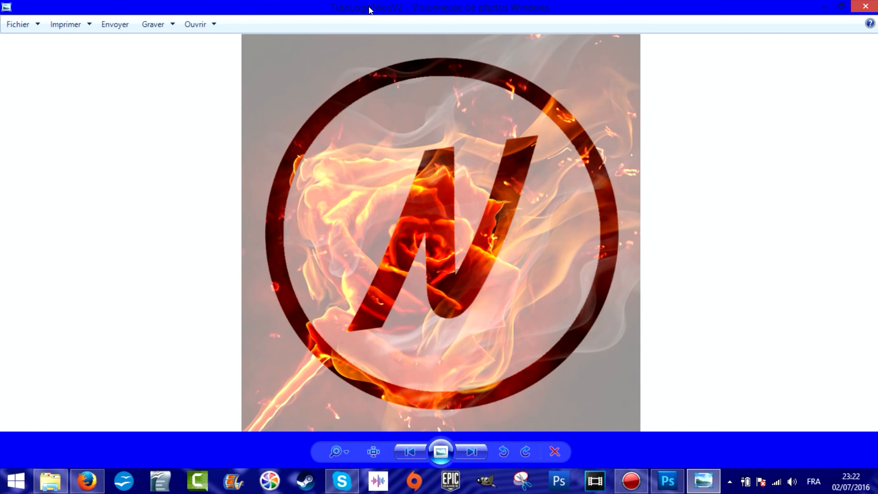
pyautogui.doubleClick(370, 10)
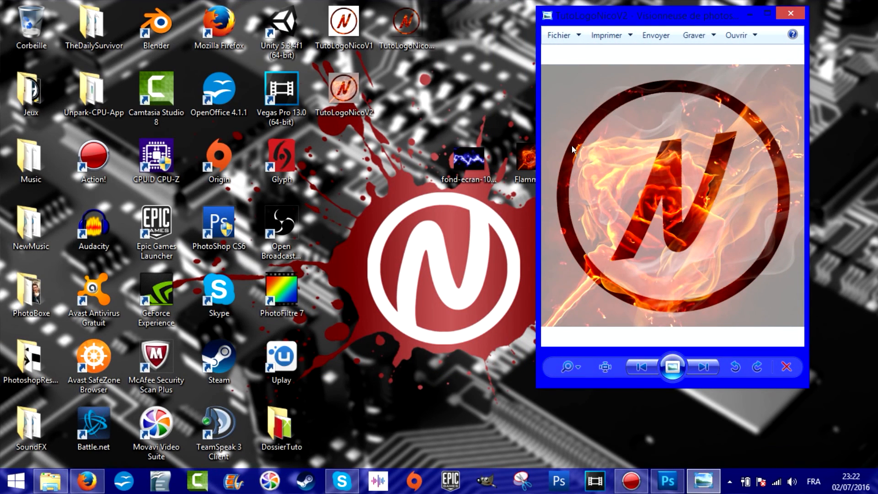
# Step: Open TutoLogoNicoV1 and TutoLogoNicoFondTransparent alongside TutoLogoNicoV2 to compare the three logos side by side, and close the viewer windows
pyautogui.doubleClick(343, 24)
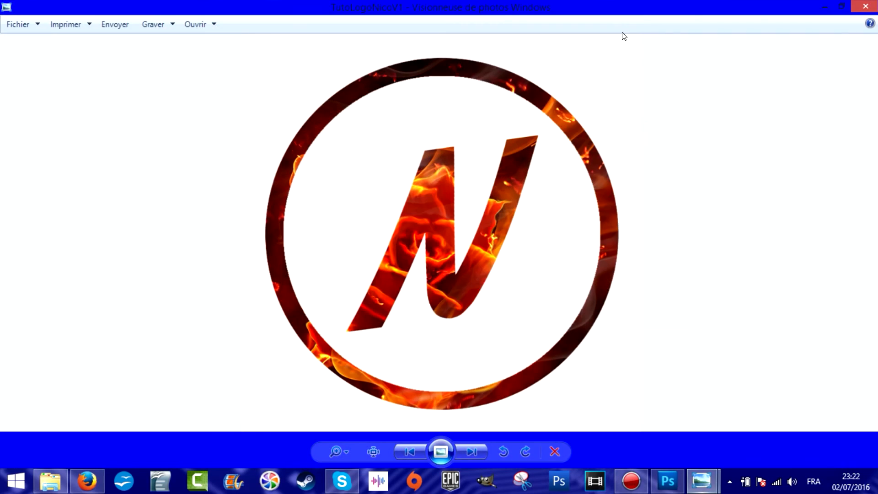
pyautogui.moveTo(624, 8); pyautogui.dragTo(401, 21)
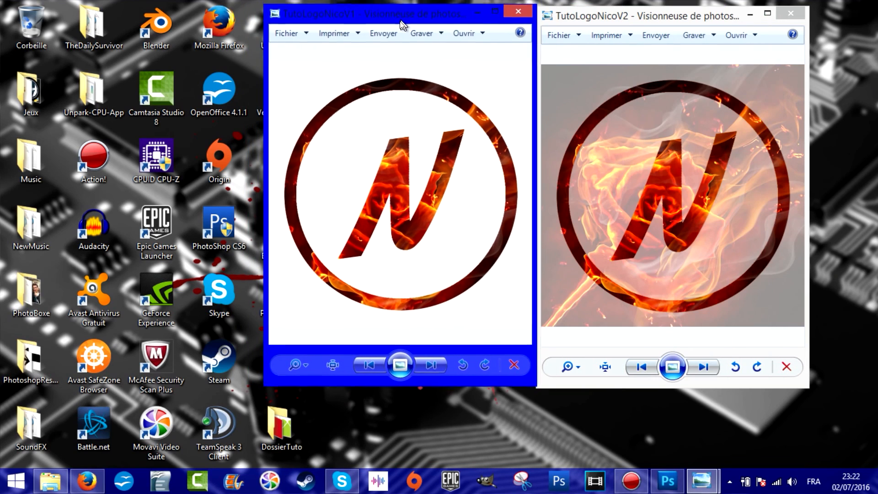
pyautogui.moveTo(546, 20); pyautogui.dragTo(590, 23)
pyautogui.moveTo(453, 20); pyautogui.dragTo(498, 30)
pyautogui.doubleClick(405, 16)
pyautogui.moveTo(785, 25); pyautogui.dragTo(156, 35)
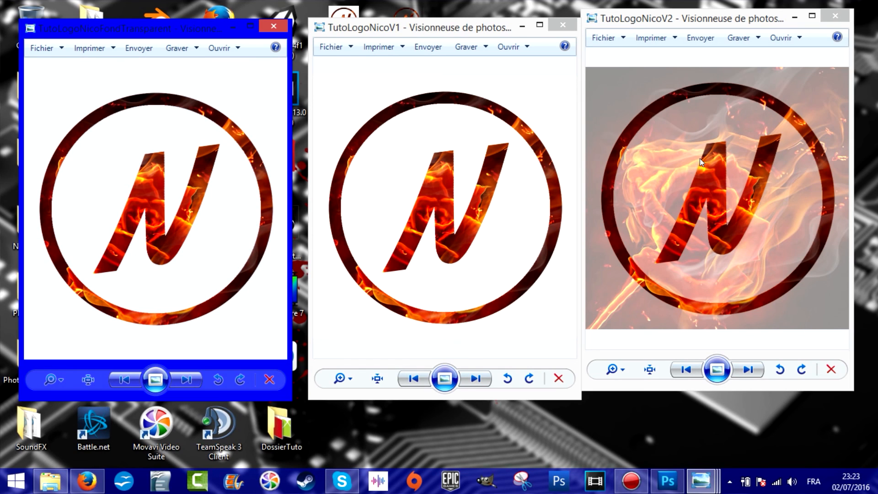
pyautogui.click(562, 25)
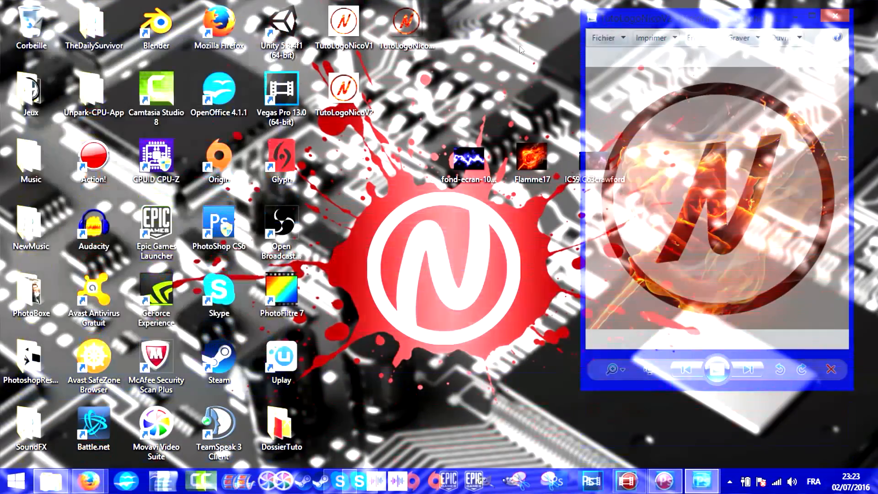